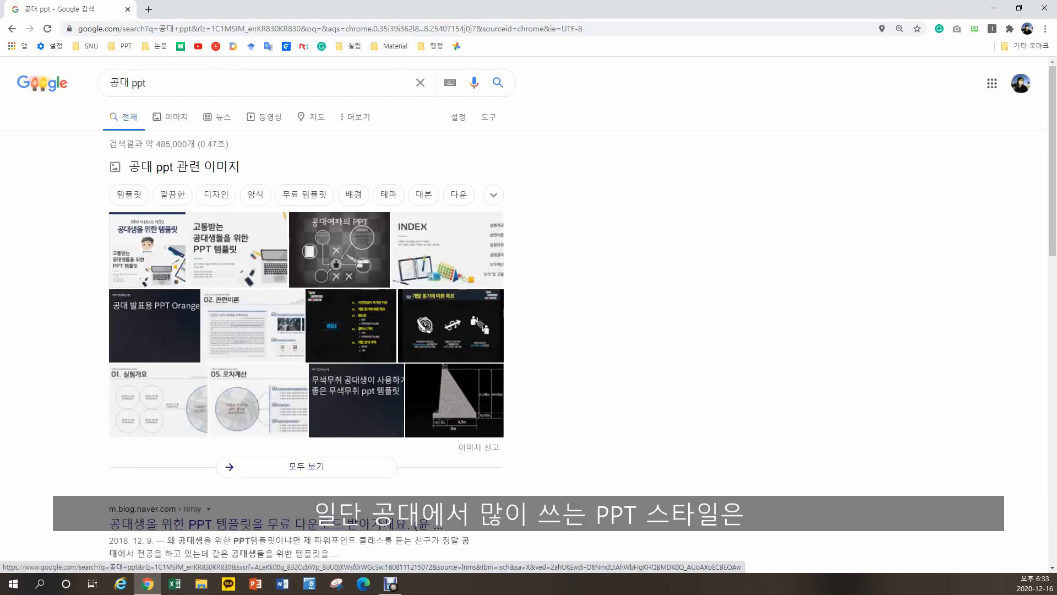
# Step: Show the image results for "공대 ppt" and preview the image titled "공대생이 쓰는 _ 전공 PPT 발표 잘하는 법"
pyautogui.click(171, 116)
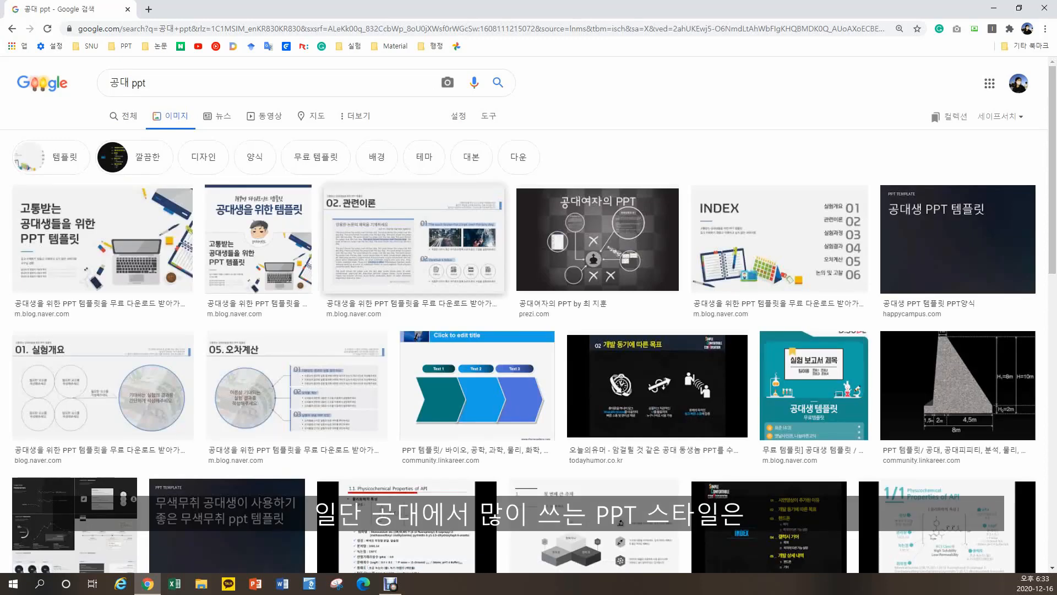
pyautogui.scroll(-4, 441, 240)
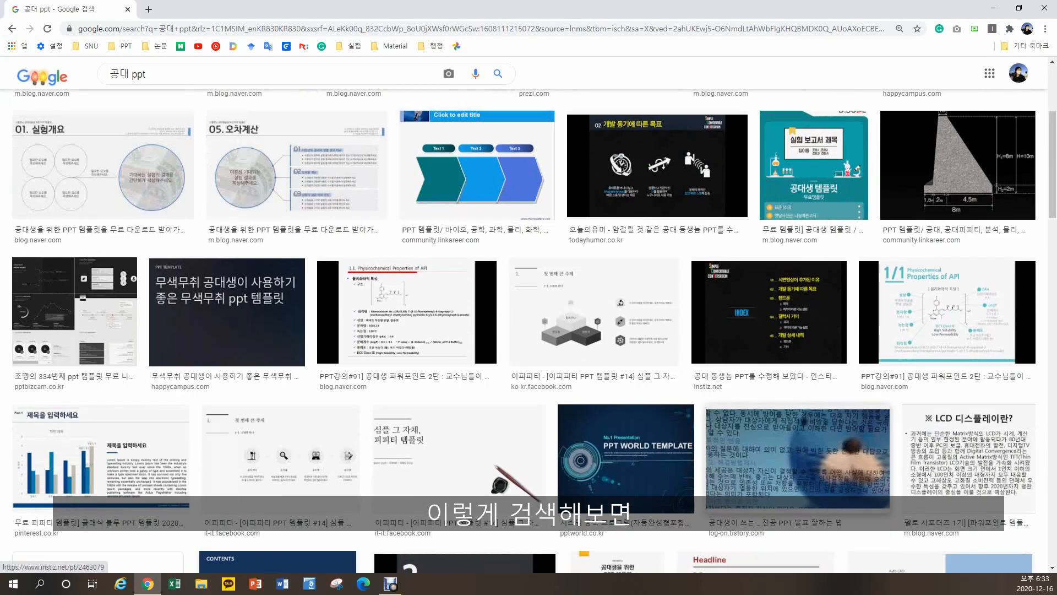
pyautogui.scroll(-2, 799, 441)
pyautogui.click(799, 349)
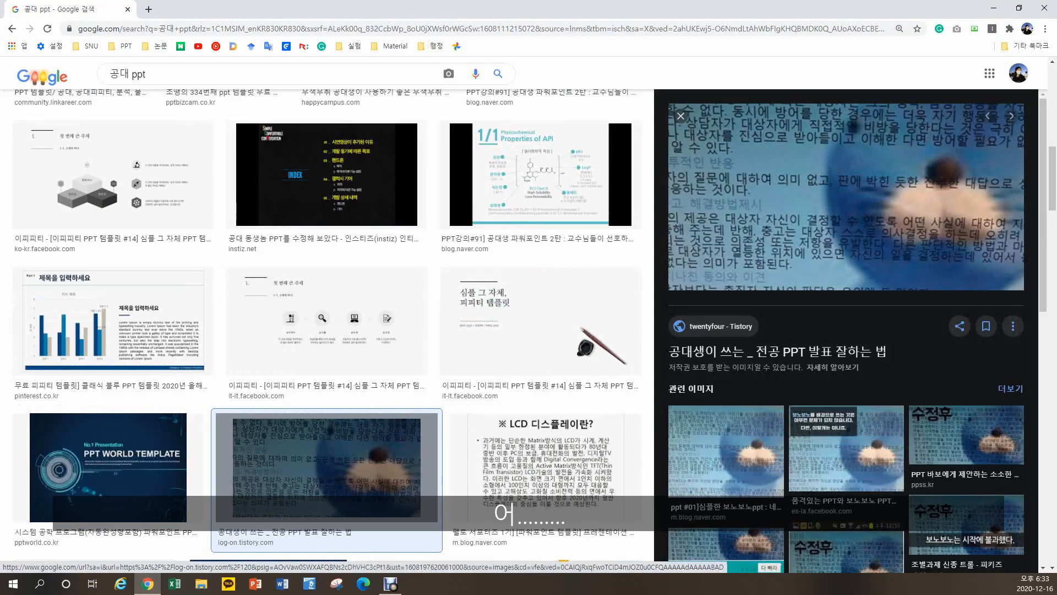
pyautogui.scroll(-4, 845, 330)
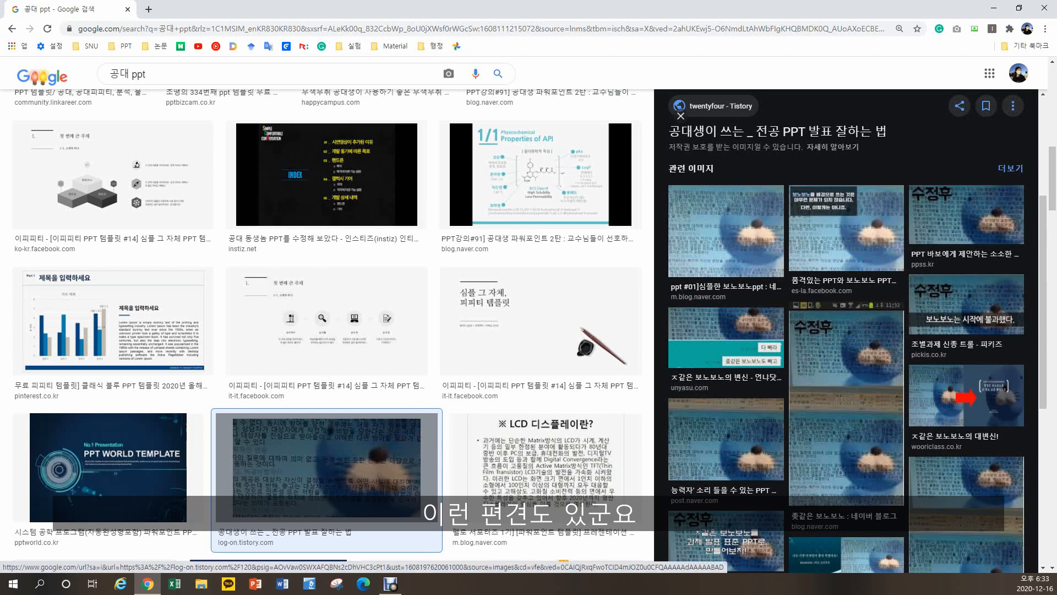
# Step: Enlarge the page and examine the related images of the previewed slide
pyautogui.hotkey('ctrl', '+')
pyautogui.hotkey('ctrl', '+')
pyautogui.hotkey('ctrl', '+')
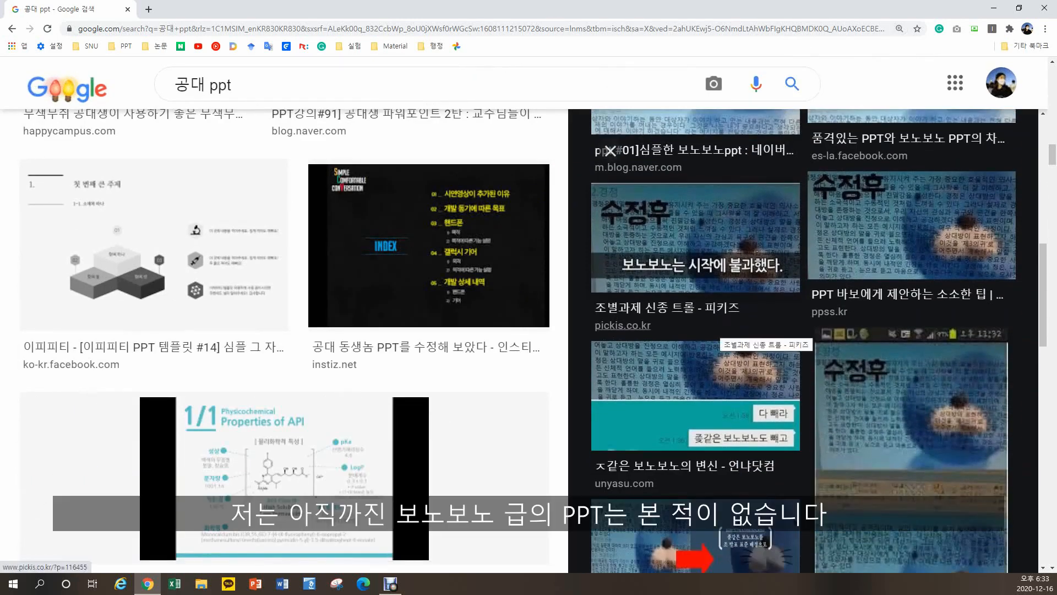
pyautogui.scroll(-3, 610, 150)
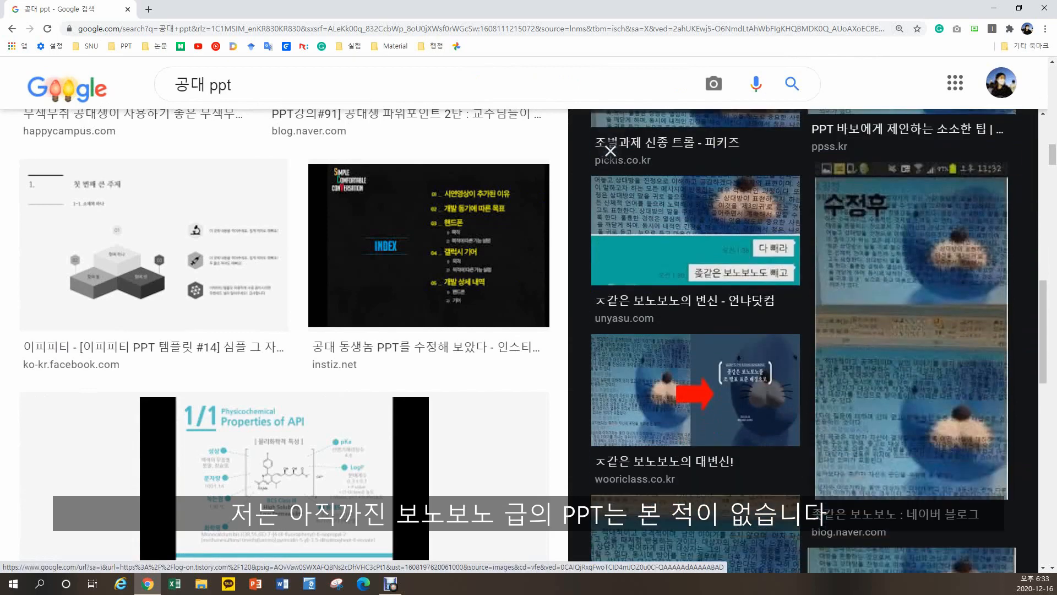
pyautogui.scroll(5, 610, 150)
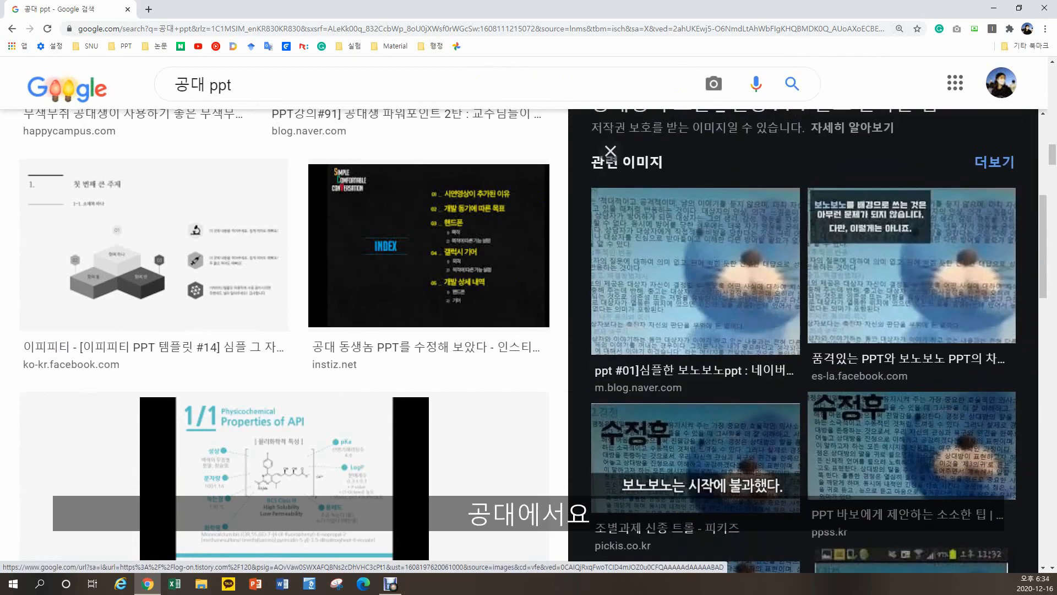
# Step: Reduce the page zoom and close the image preview
pyautogui.hotkey('ctrl', '-')
pyautogui.hotkey('ctrl', '-')
pyautogui.hotkey('ctrl', '-')
pyautogui.hotkey('ctrl', '-')
pyautogui.press('Escape')
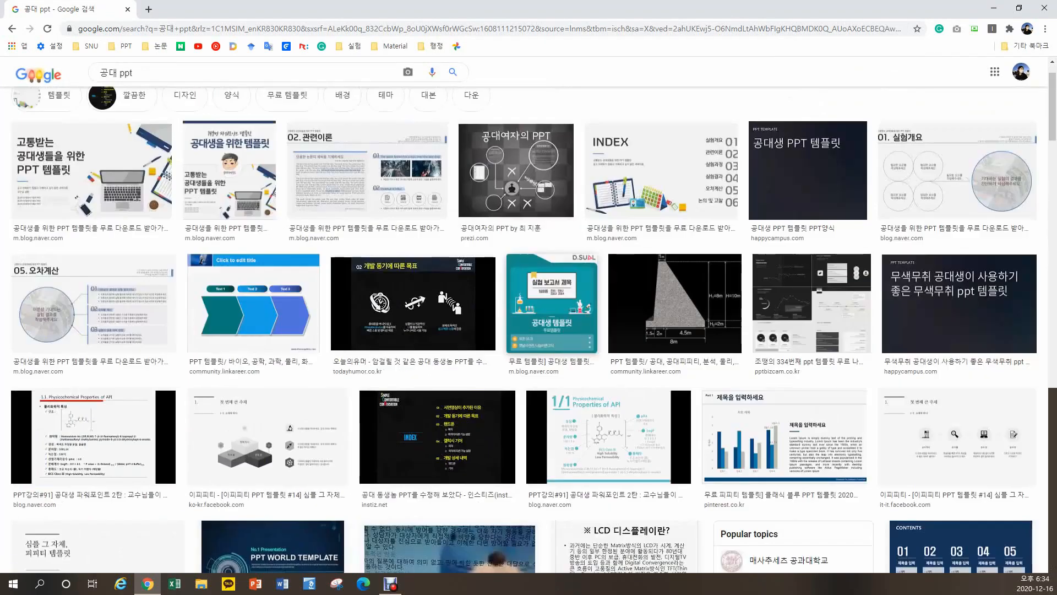
# Step: Look through the "공대 ppt" image results for colour styles and preview the slide comparing the 갈수 and 홍수 scenarios
pyautogui.scroll(-5, 535, 71)
pyautogui.scroll(-1, 485, 264)
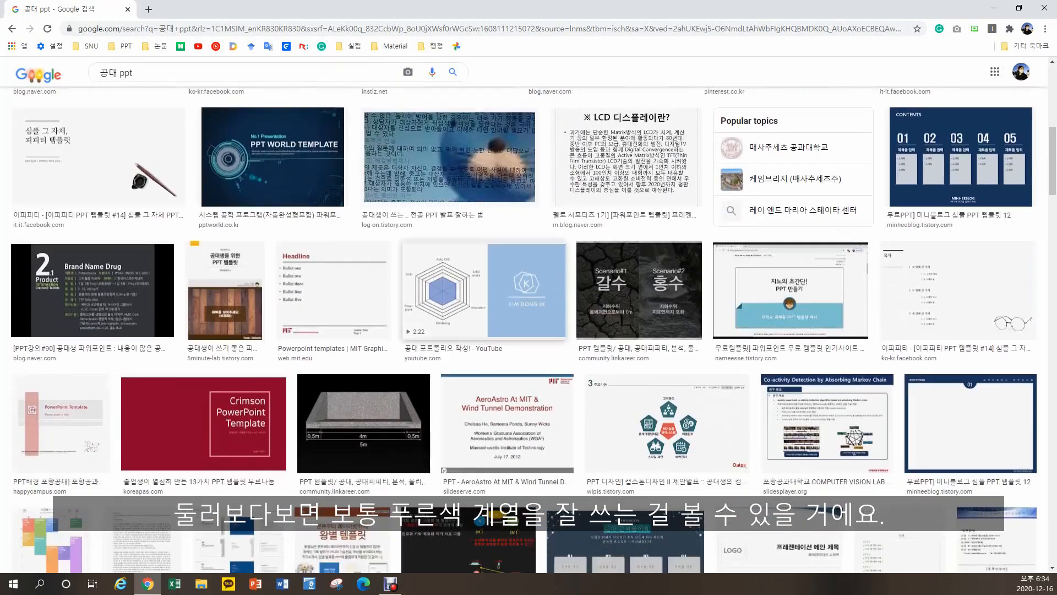
pyautogui.scroll(-4, 485, 264)
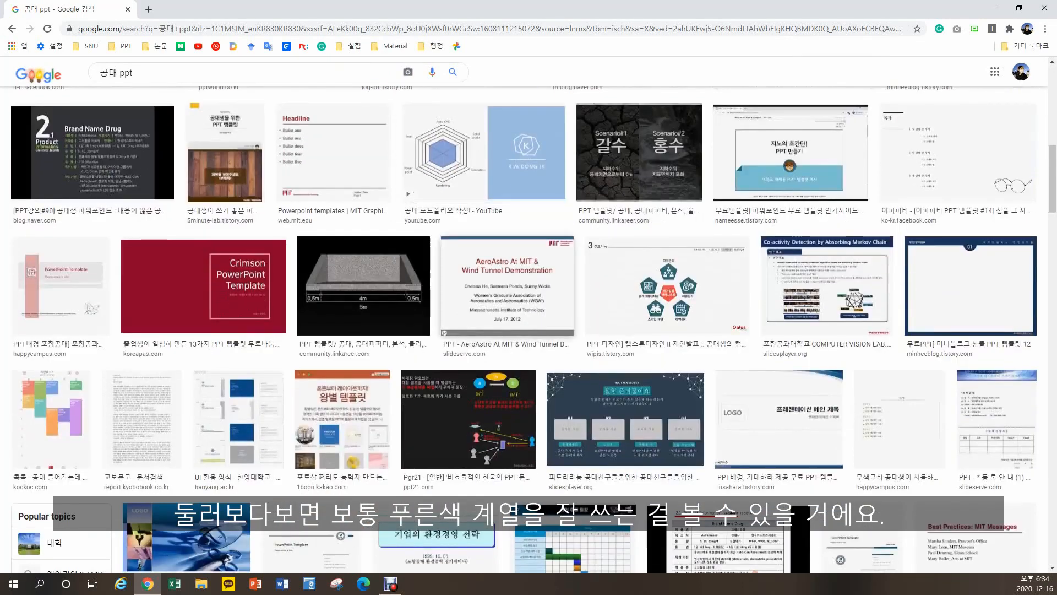
pyautogui.scroll(-2, 484, 264)
pyautogui.scroll(4, 639, 166)
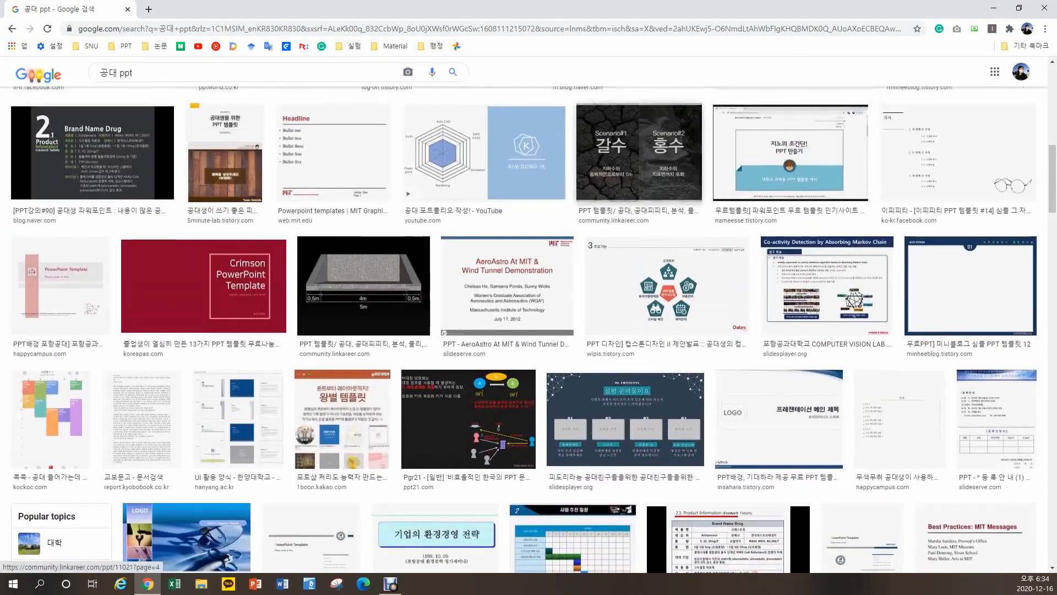
pyautogui.click(639, 151)
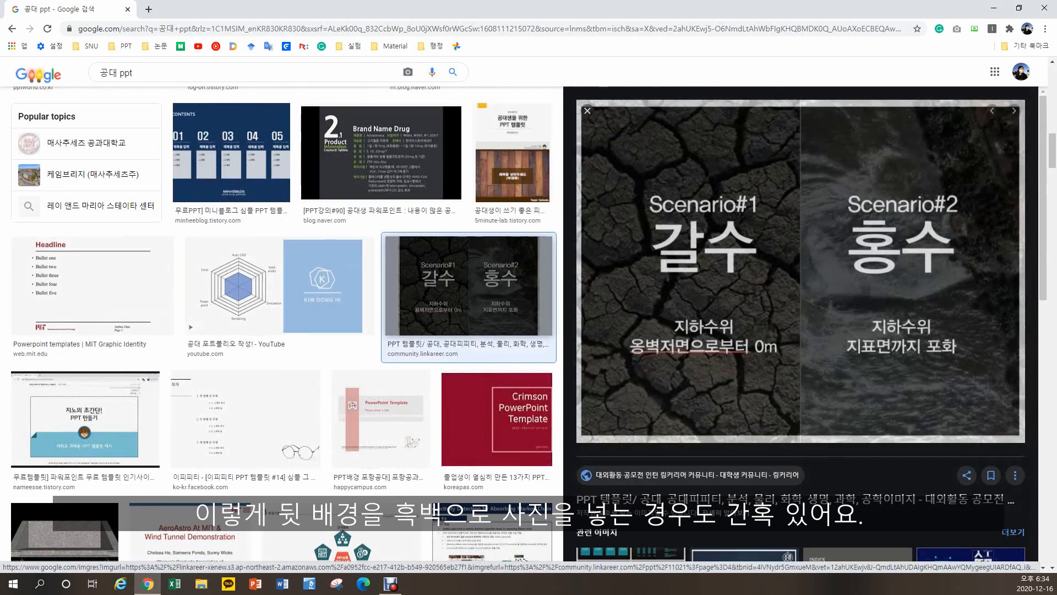
# Step: Preview the "공대생을 위한 PPT 템플릿" image with the wooden background and browse further results
pyautogui.click(513, 166)
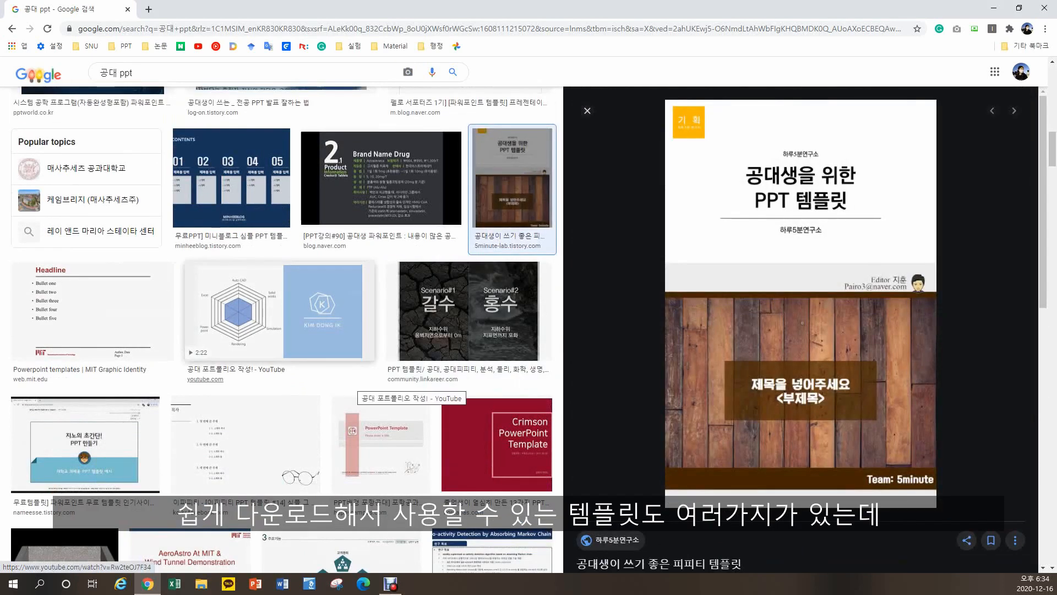
pyautogui.scroll(-10, 355, 385)
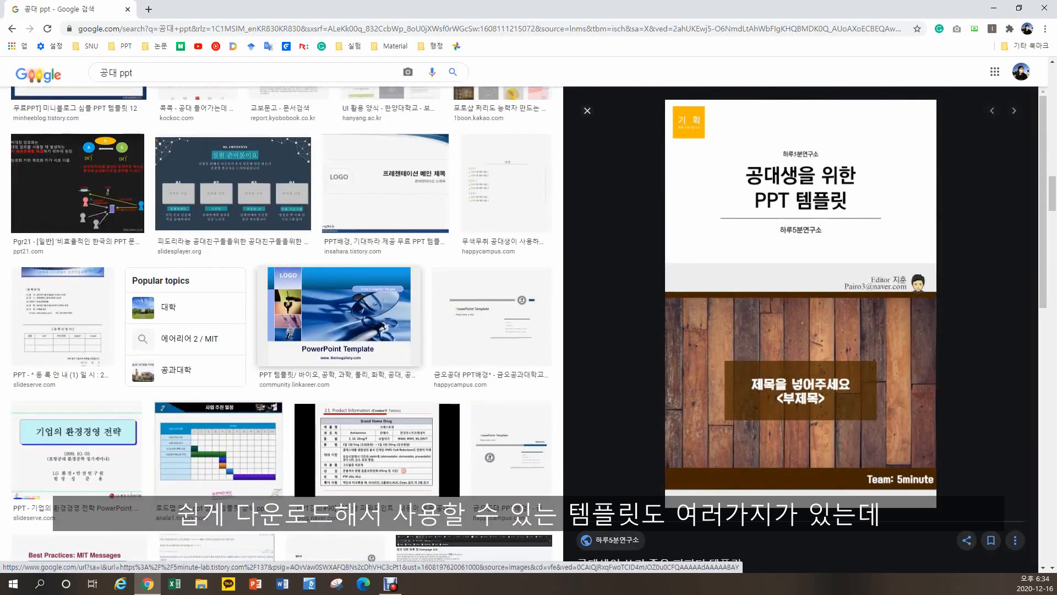
pyautogui.scroll(-8, 375, 322)
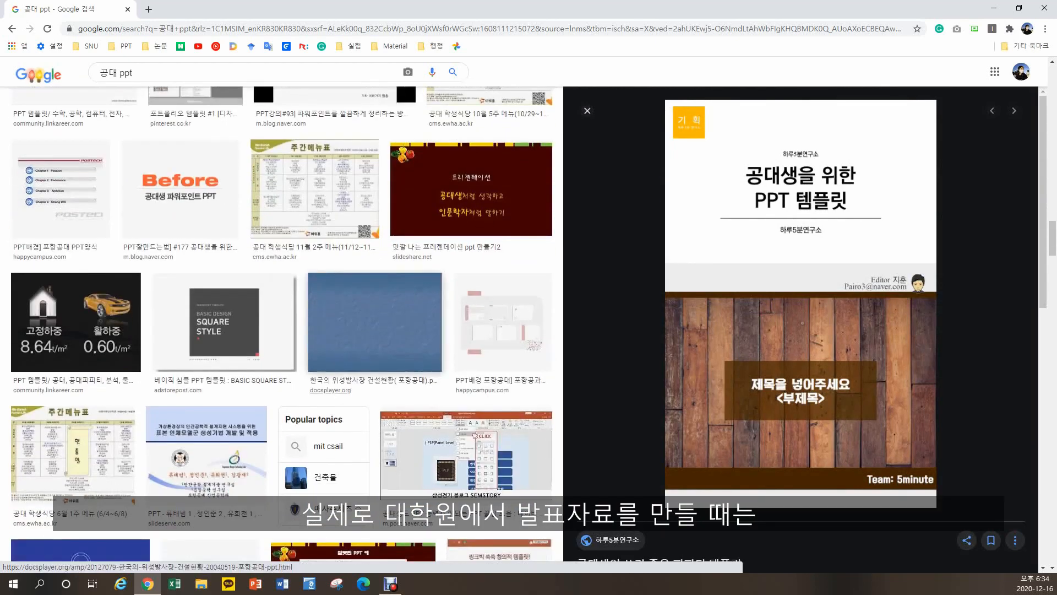
pyautogui.scroll(-3, 330, 389)
pyautogui.scroll(1, 325, 367)
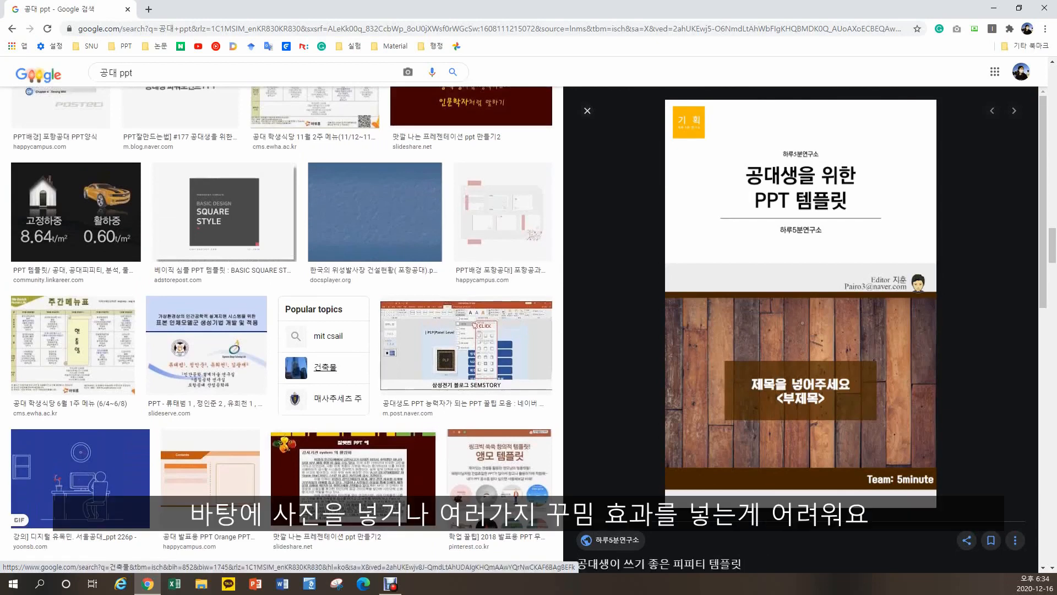
# Step: Preview the 고정하중 and 활하중 slide with the house and car, and look through more template results
pyautogui.click(82, 217)
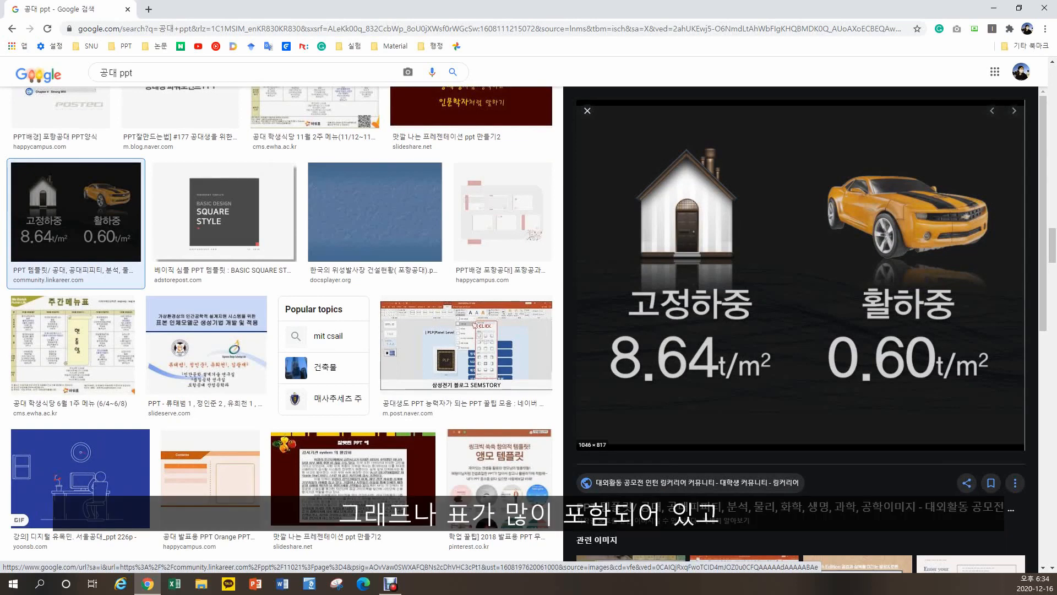
pyautogui.scroll(-5, 293, 270)
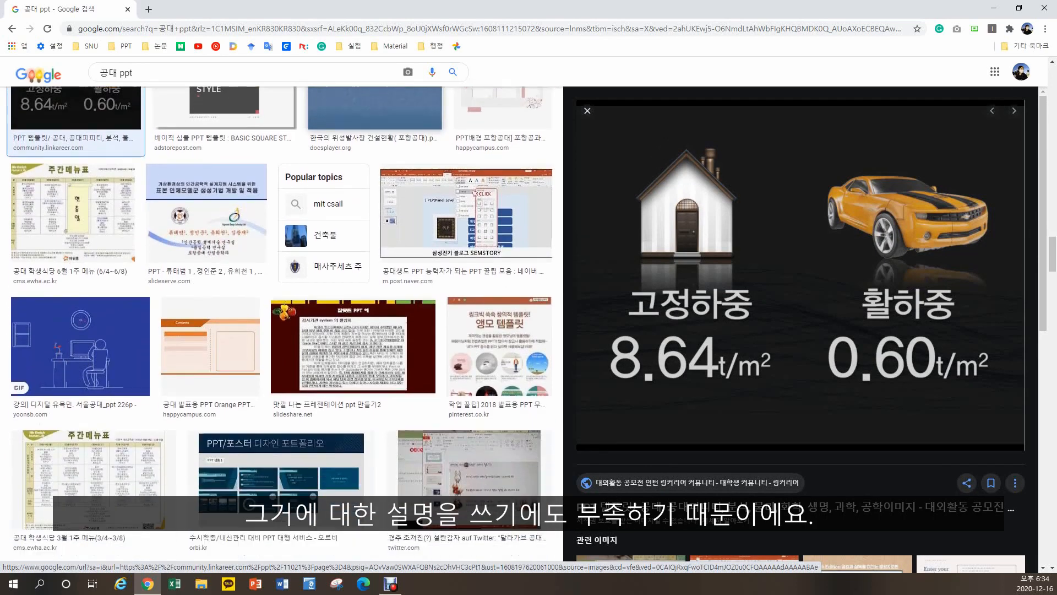
pyautogui.scroll(-8, 292, 270)
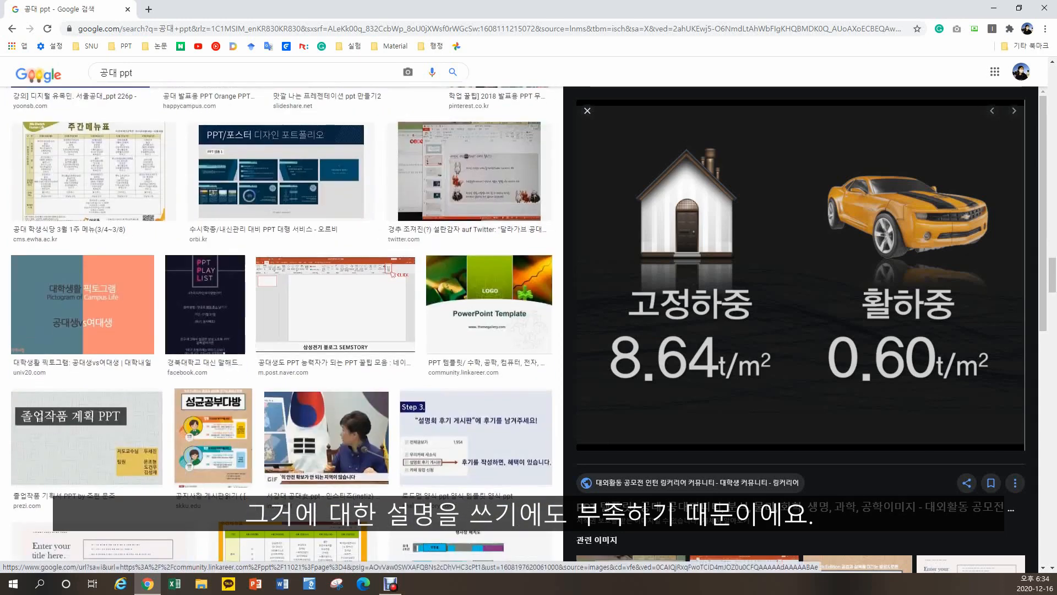
pyautogui.scroll(-7, 166, 220)
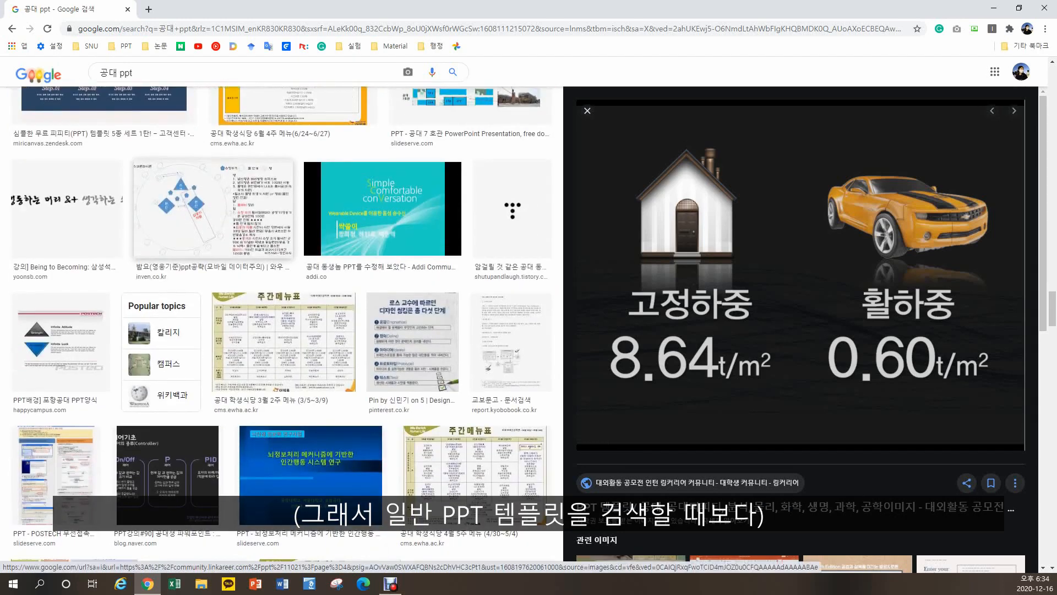
pyautogui.scroll(-8, 281, 330)
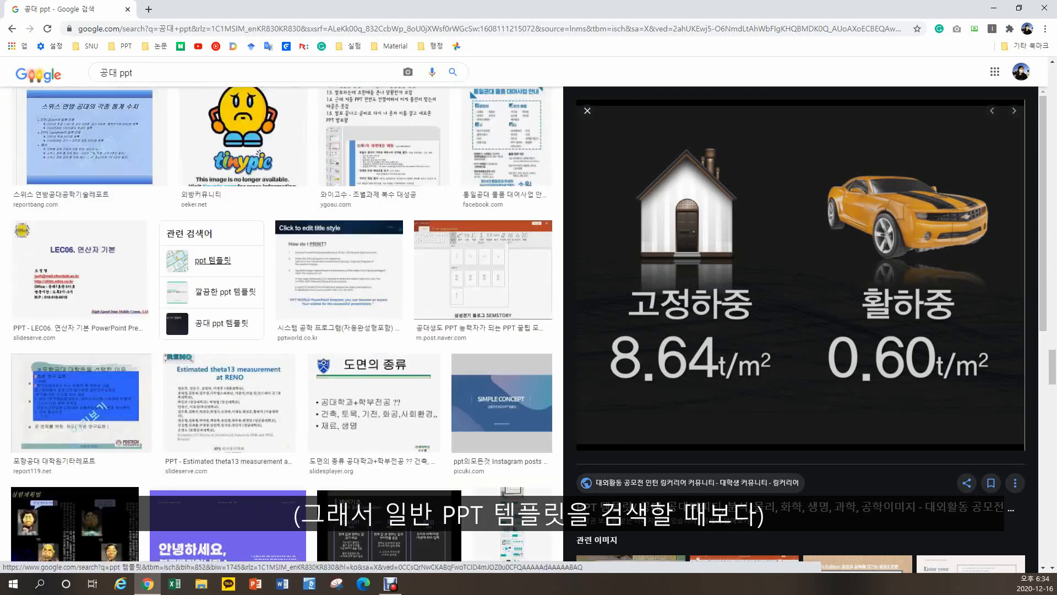
pyautogui.scroll(-10, 280, 325)
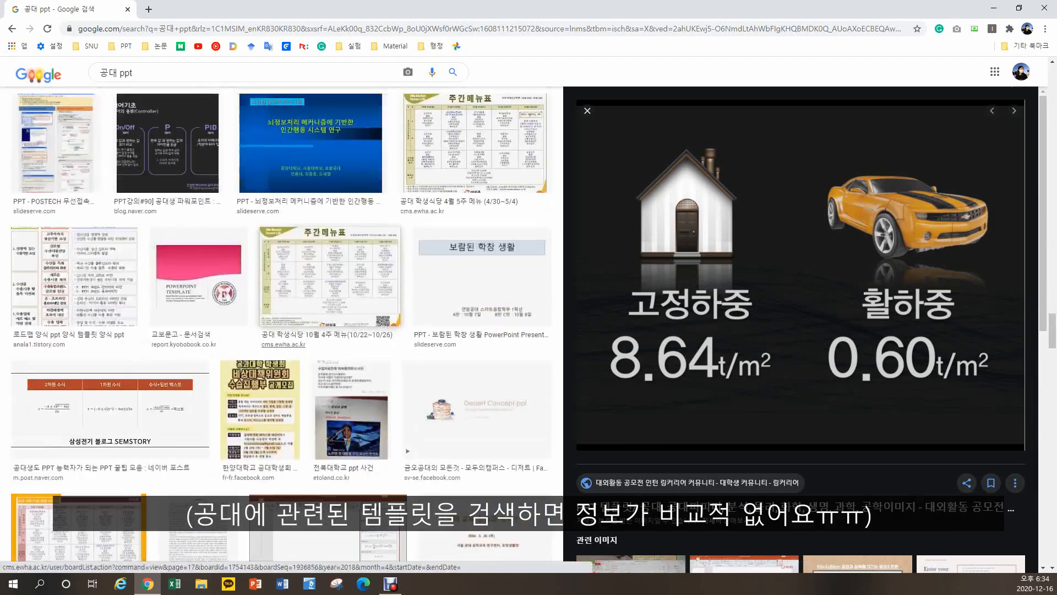
pyautogui.scroll(8, 281, 325)
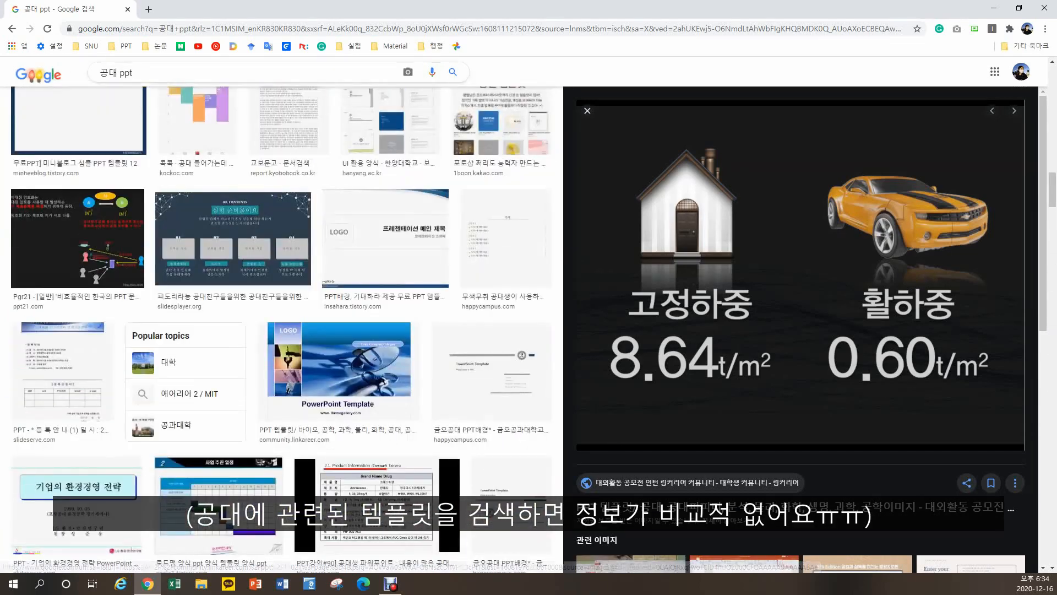
# Step: Search the images for "실험 ppt"
pyautogui.moveTo(144, 73); pyautogui.dragTo(95, 73)
pyautogui.write('tlfgj')
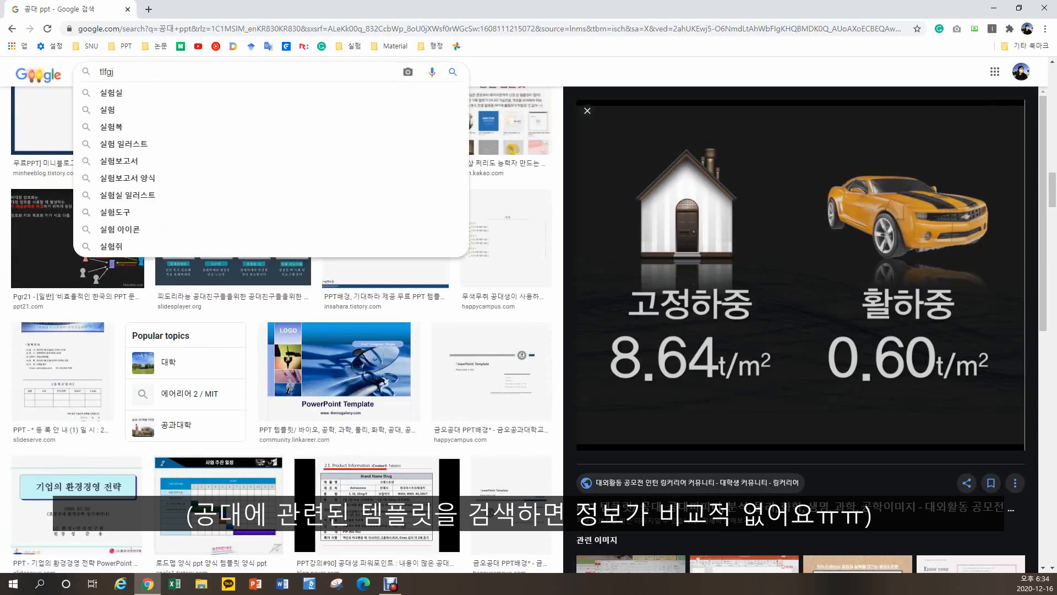
pyautogui.write('a ppt')
pyautogui.press('Return')
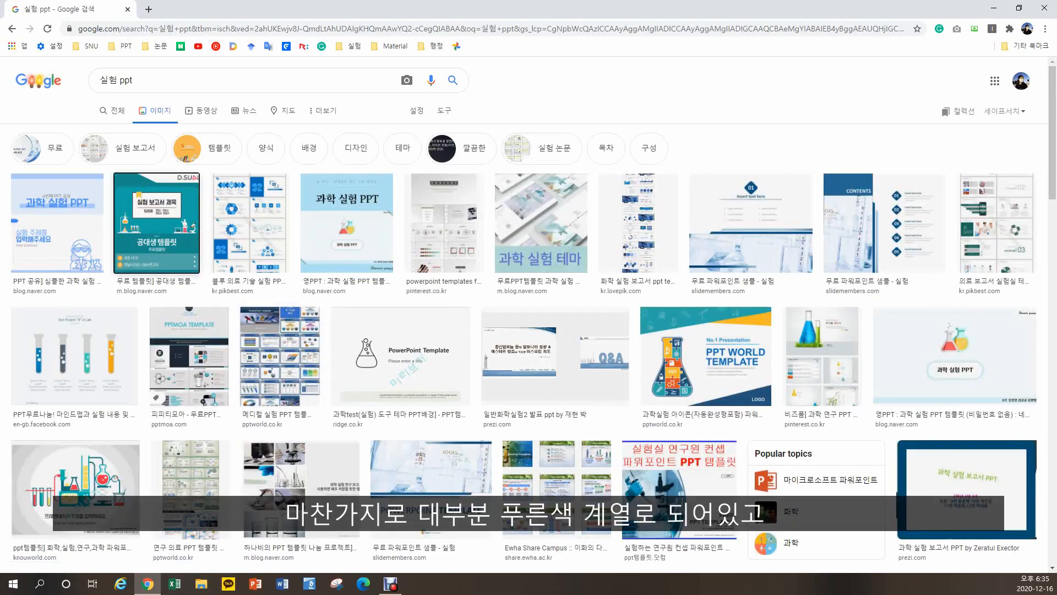
# Step: Preview the green "공대생 템플릿" lab report template and the blue medical technology experiment template from Pikbest
pyautogui.click(157, 240)
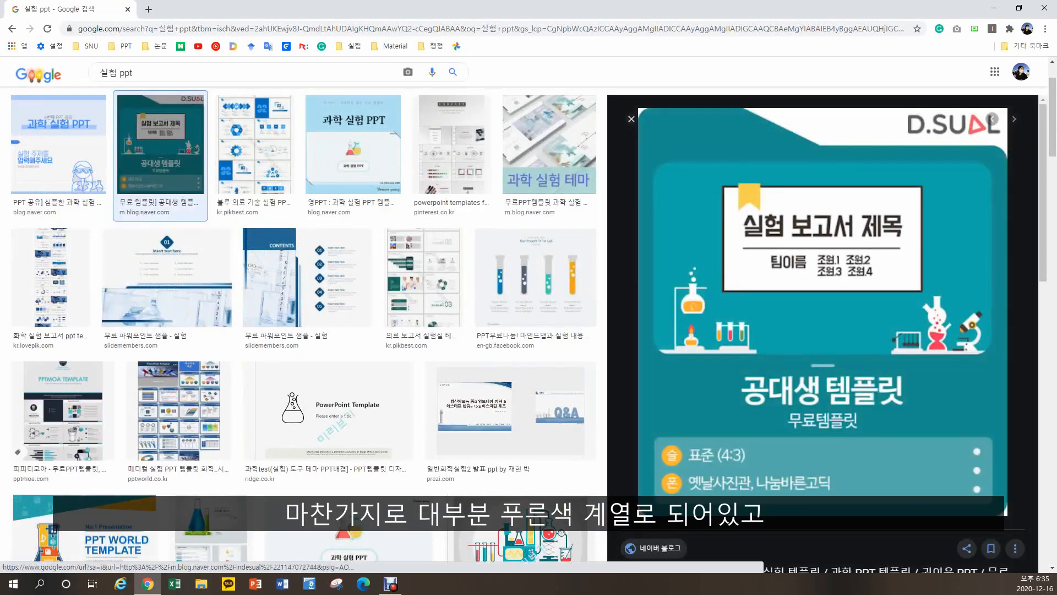
pyautogui.scroll(2, 534, 358)
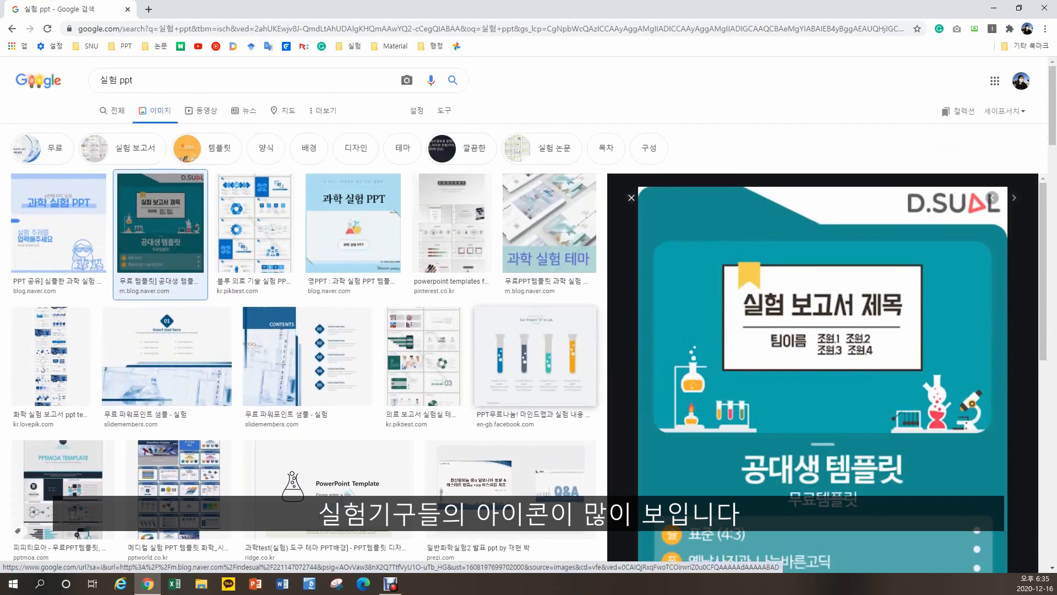
pyautogui.click(254, 204)
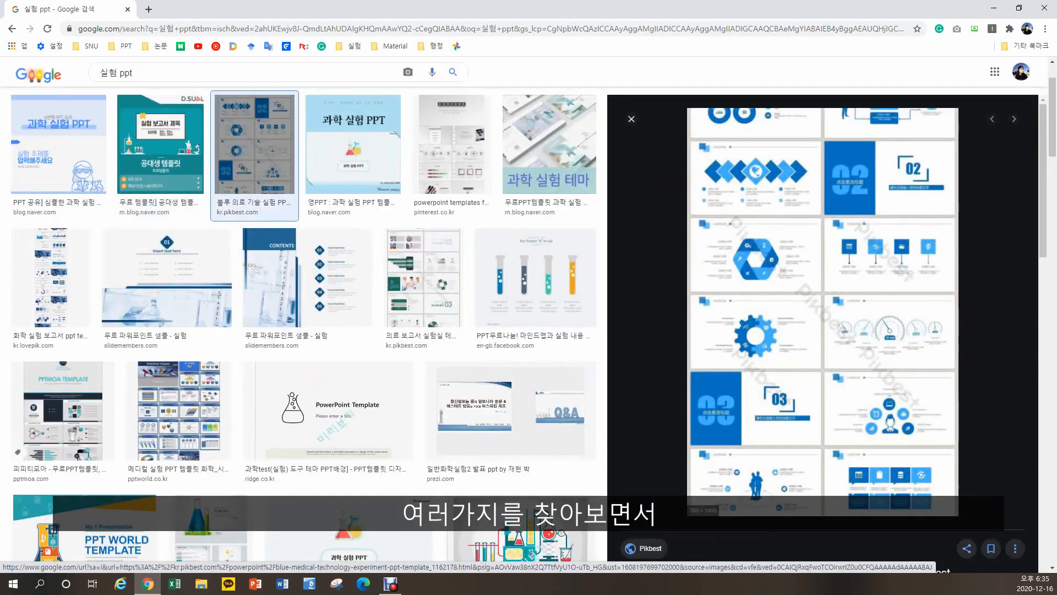
pyautogui.scroll(-3, 303, 330)
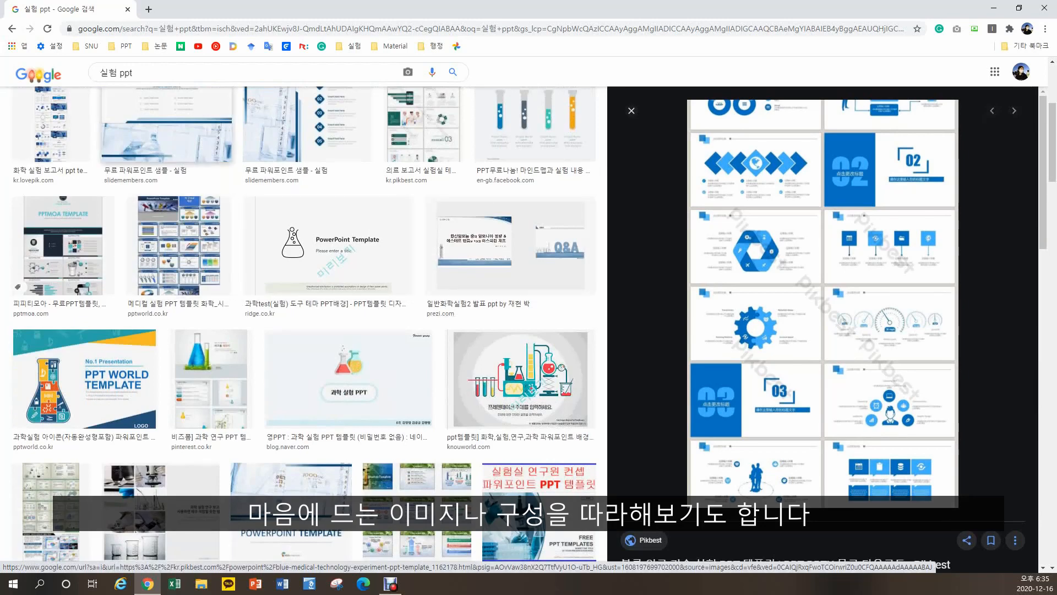
# Step: Browse further "실험 ppt" results and preview the green medical report test template from GGRET
pyautogui.scroll(-2, 303, 331)
pyautogui.click(521, 269)
pyautogui.scroll(-10, 520, 270)
pyautogui.click(528, 354)
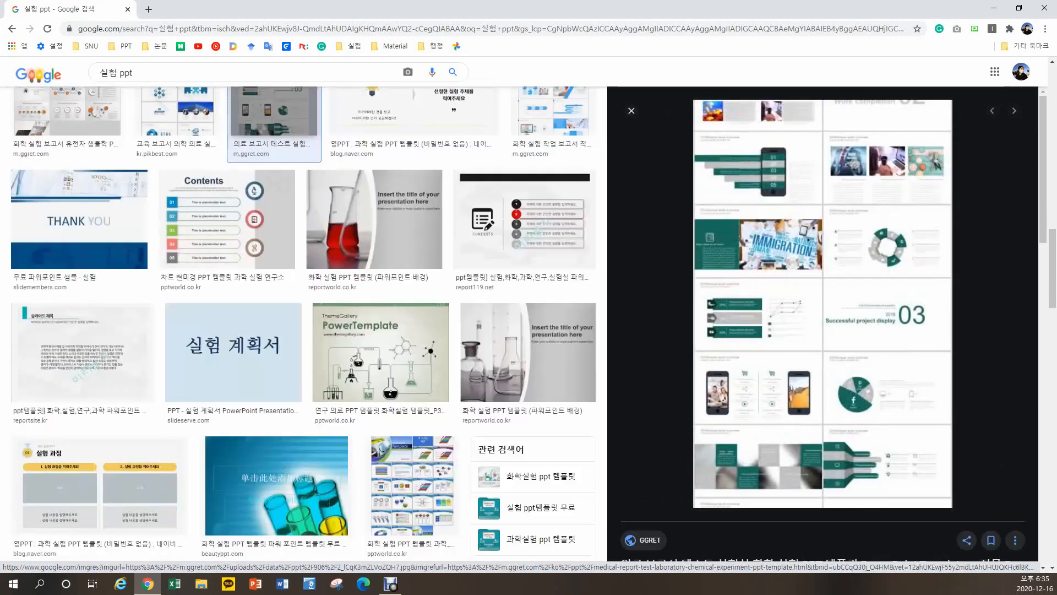
# Step: Switch to the related search "화학 ppt 템플릿 무료" and preview the "플랫 과학 테마 4종세트" template
pyautogui.scroll(-5, 529, 248)
pyautogui.click(531, 213)
pyautogui.scroll(-10, 422, 237)
pyautogui.click(423, 237)
pyautogui.scroll(-3, 303, 330)
pyautogui.click(90, 473)
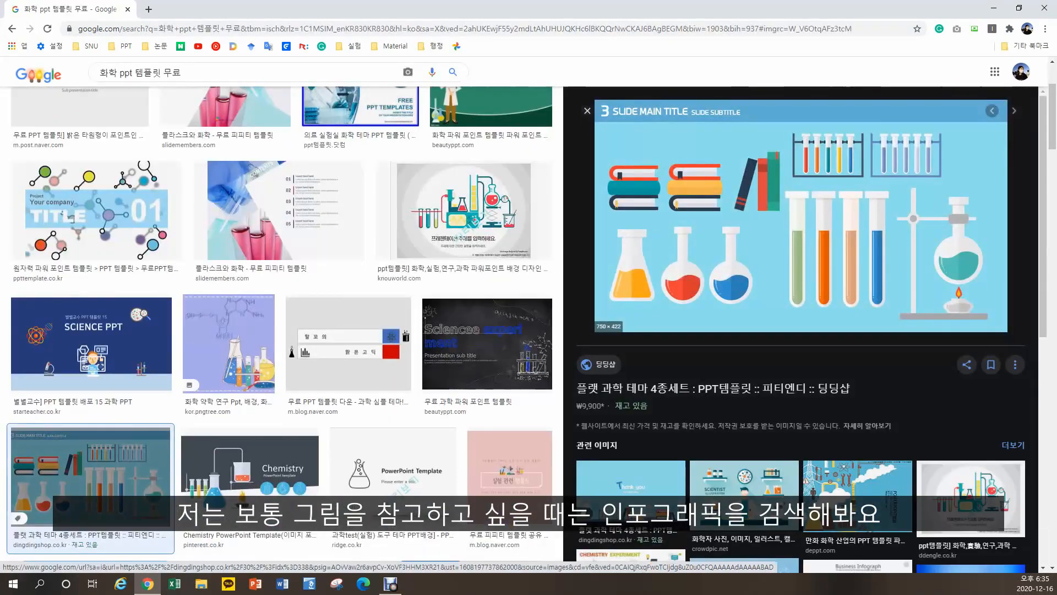
# Step: Follow the related images from the science template preview to medical infographics and look through them
pyautogui.click(744, 484)
pyautogui.click(743, 473)
pyautogui.click(801, 172)
pyautogui.scroll(-10, 324, 149)
pyautogui.hotkey('ctrl', 'w')
pyautogui.scroll(-6, 801, 330)
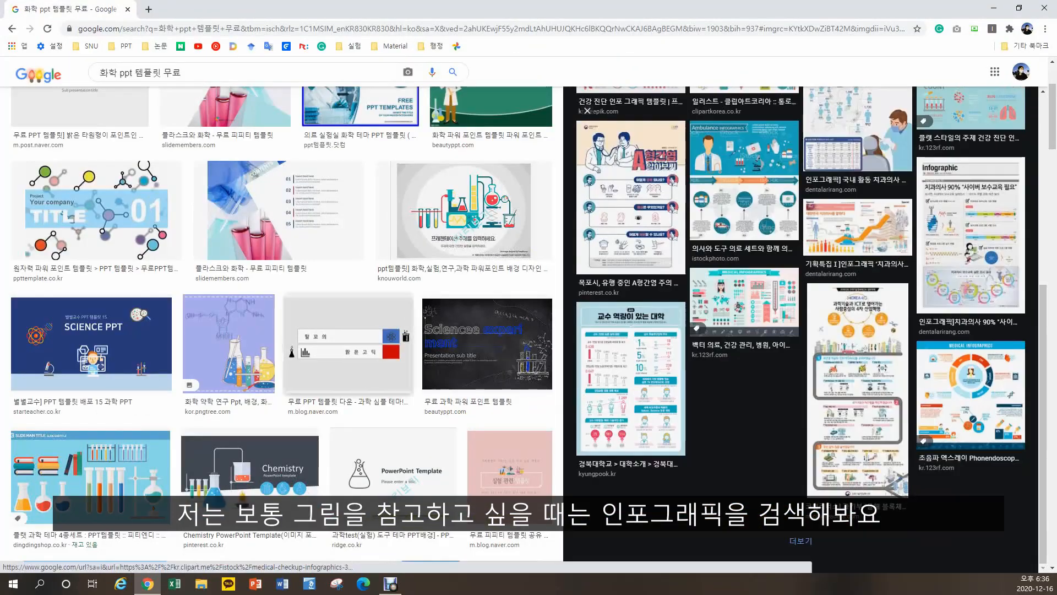
# Step: Preview the "만화 화학 산업의 PPT 템플릿" result and look through its related images
pyautogui.scroll(-15, 801, 330)
pyautogui.scroll(-2, 397, 285)
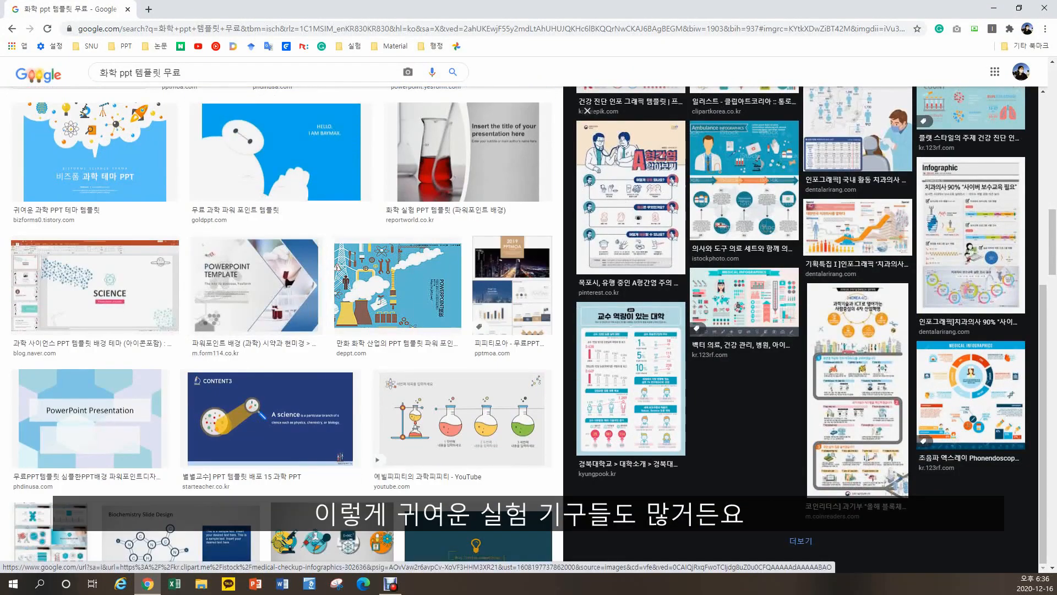
pyautogui.click(398, 284)
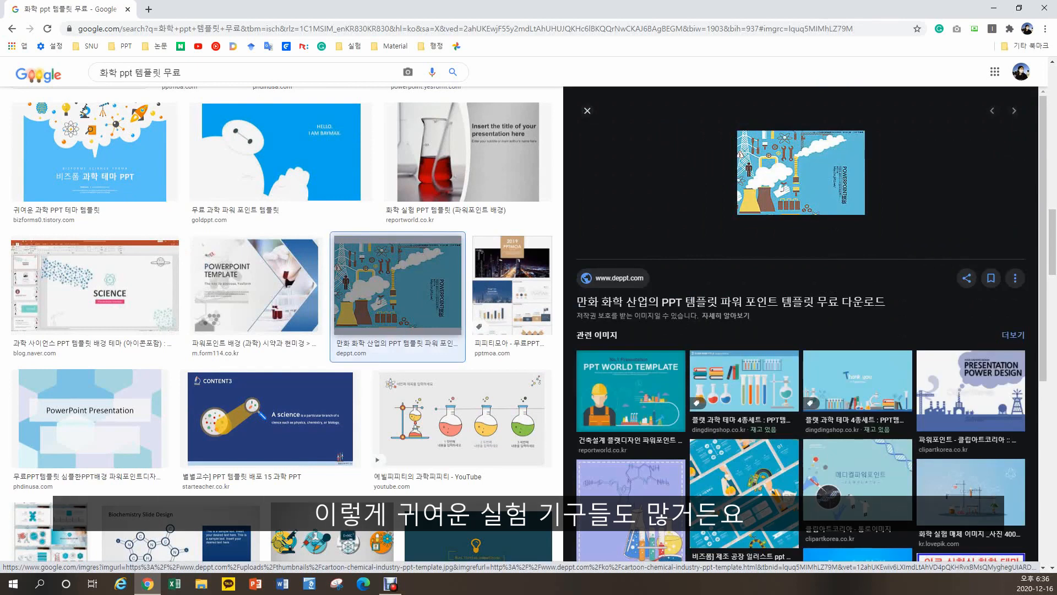
pyautogui.scroll(-1, 801, 330)
pyautogui.scroll(-5, 398, 285)
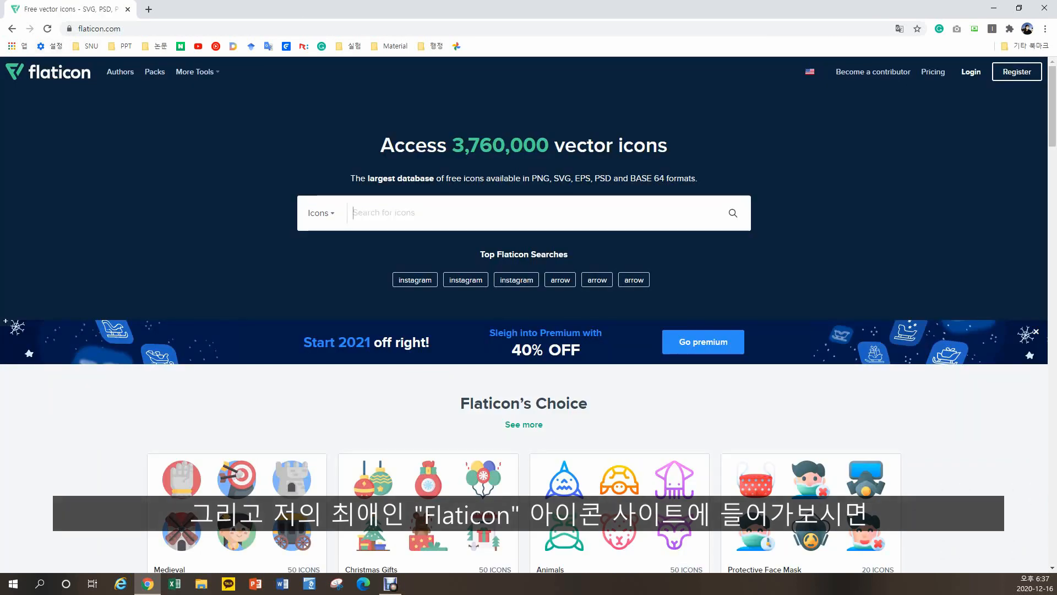
# Step: Search Flaticon for "chemistry" icons and look through the results
pyautogui.write('chemi')
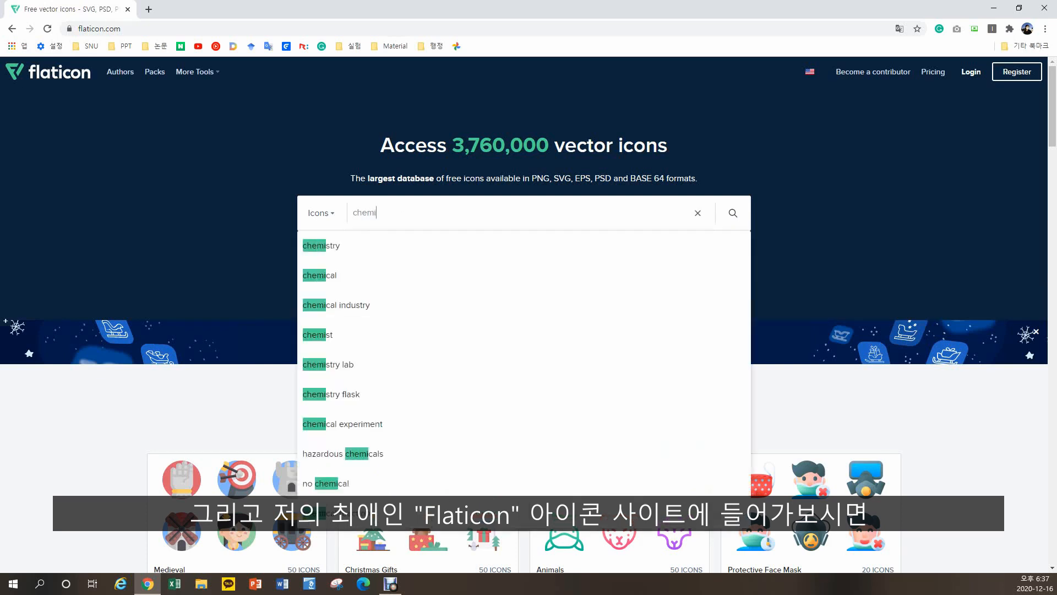
pyautogui.press('Down')
pyautogui.press('Return')
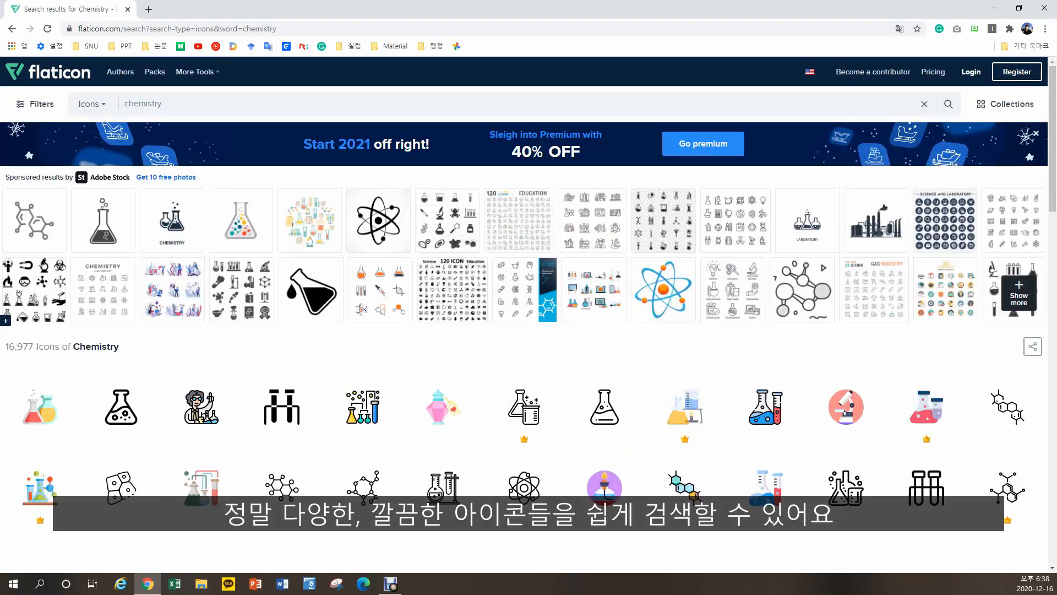
pyautogui.scroll(-2, 528, 297)
pyautogui.scroll(-7, 528, 297)
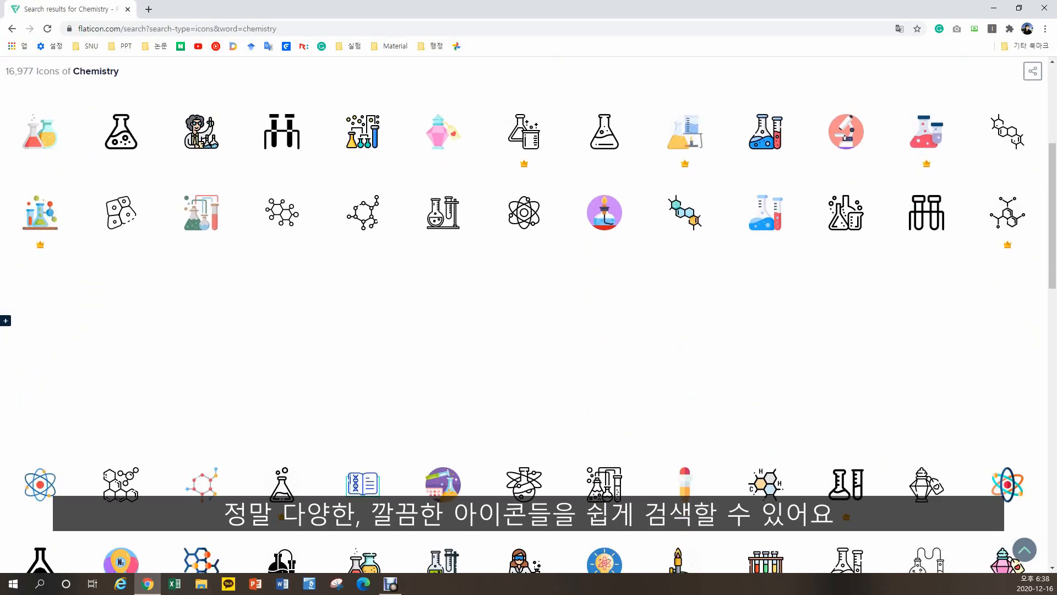
pyautogui.scroll(-1, 528, 297)
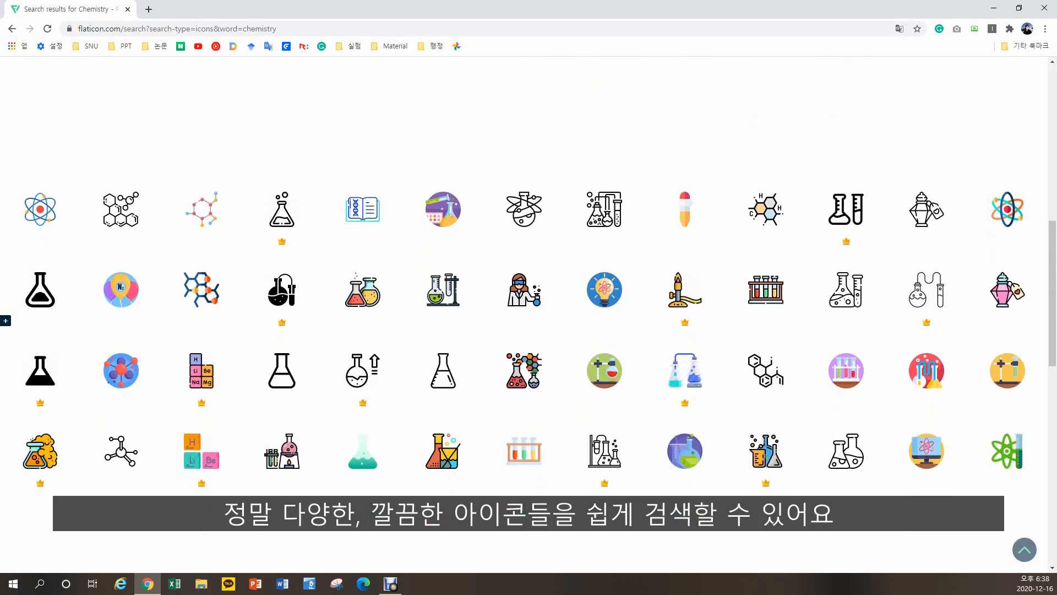
pyautogui.scroll(10, 528, 297)
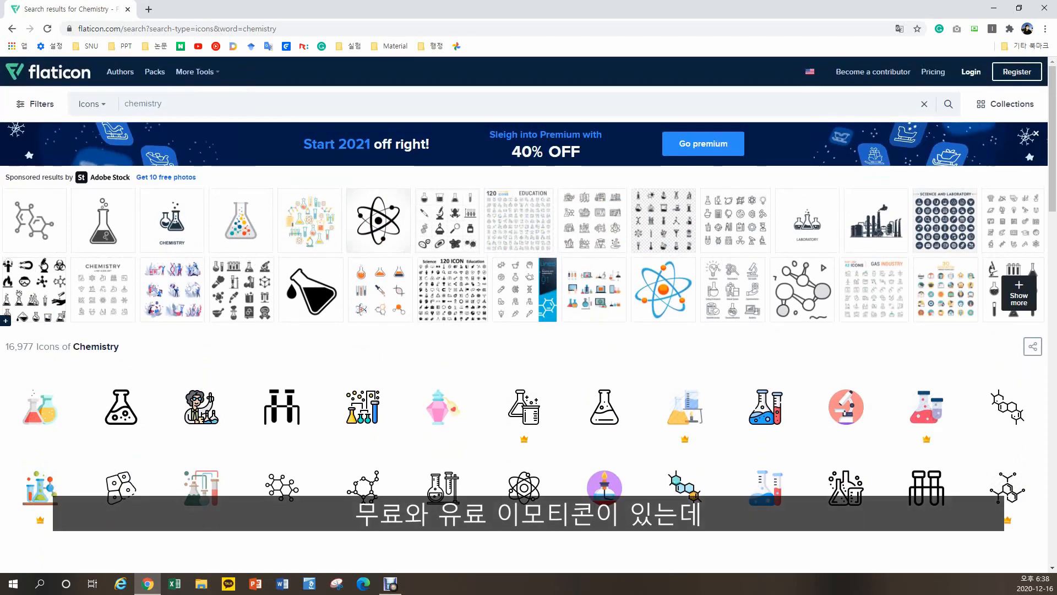
# Step: Filter the chemistry icons to the Free license and browse the filtered results
pyautogui.click(34, 104)
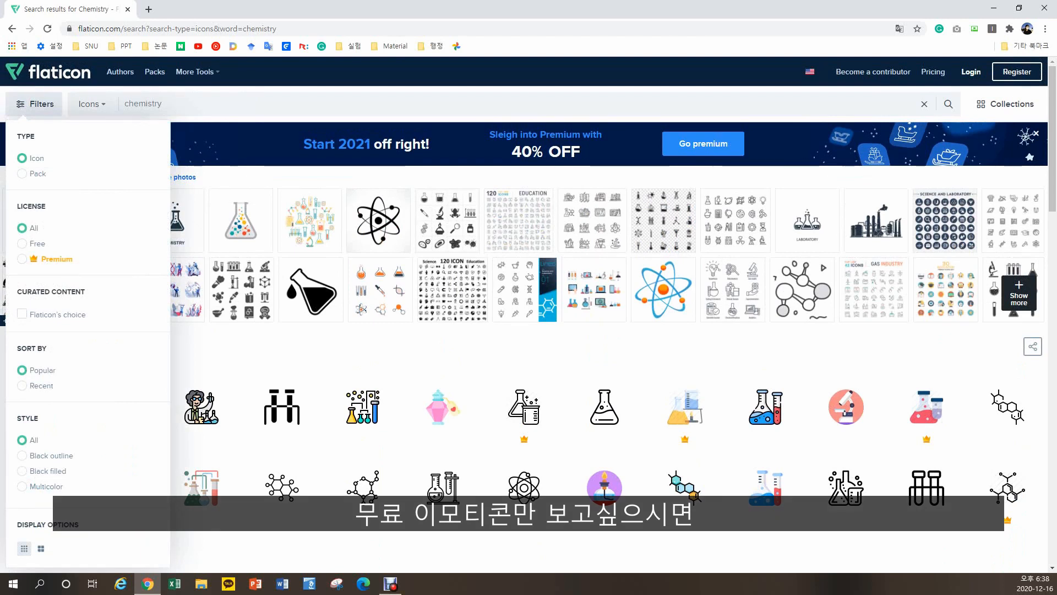
pyautogui.click(22, 244)
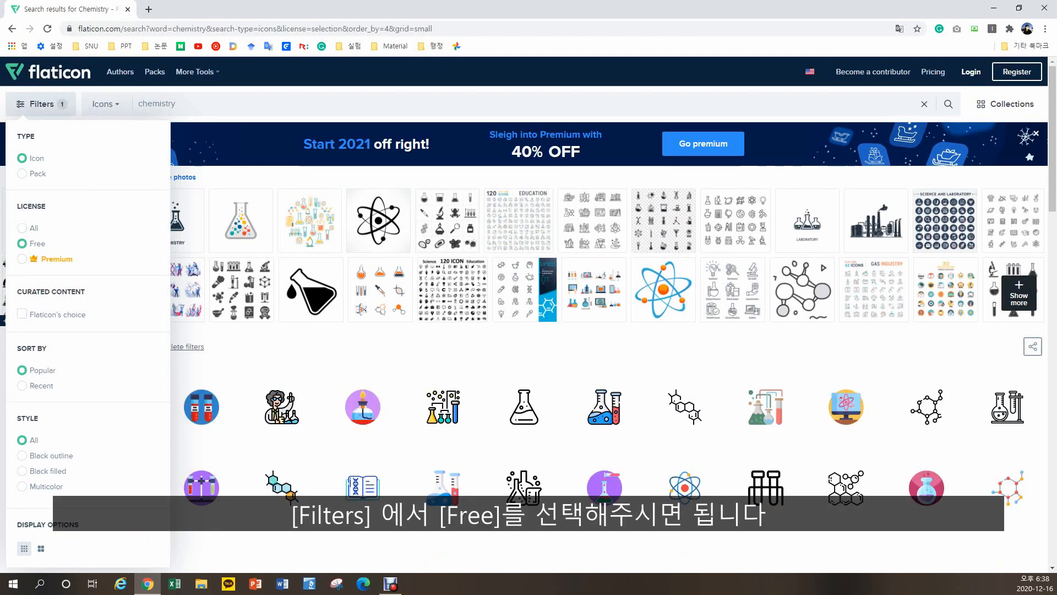
pyautogui.scroll(-5, 529, 314)
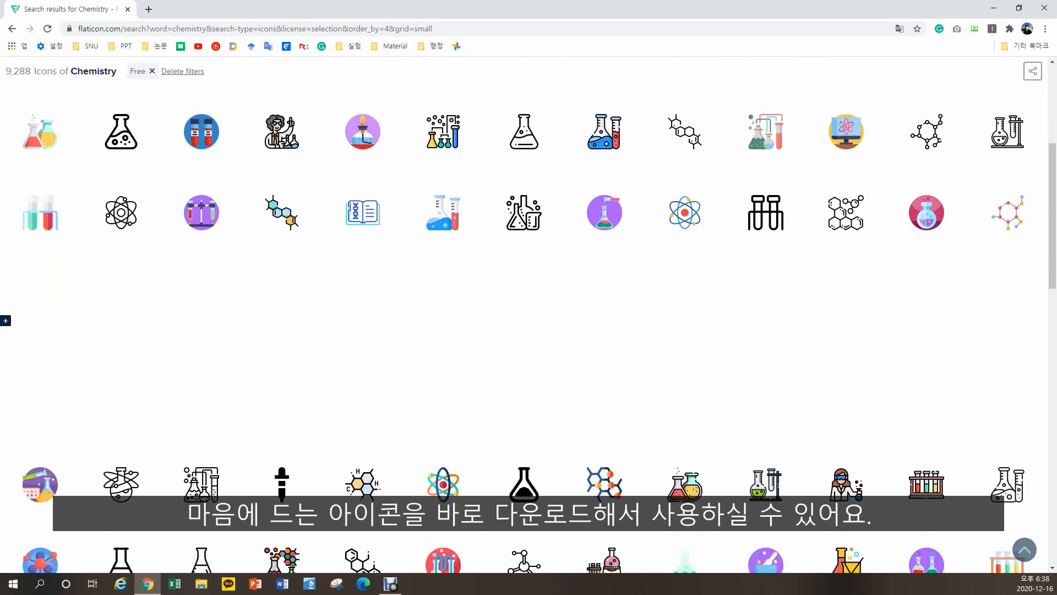
pyautogui.scroll(-5, 443, 289)
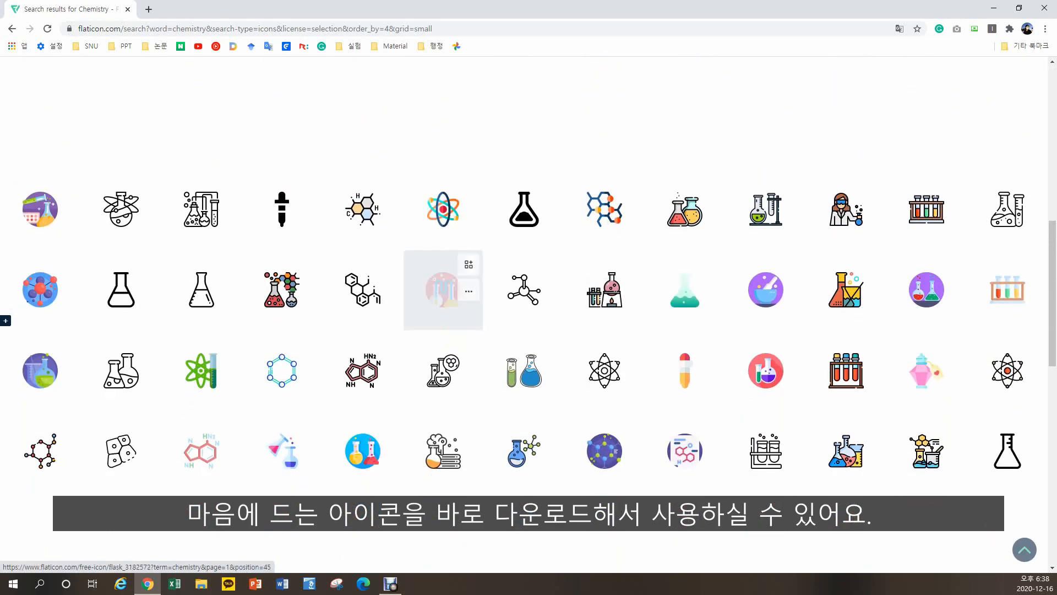
pyautogui.scroll(-5, 443, 289)
pyautogui.scroll(7, 605, 307)
# Step: Open the coloured hexagonal molecule icon from the University pack and download it as PNG
pyautogui.click(605, 306)
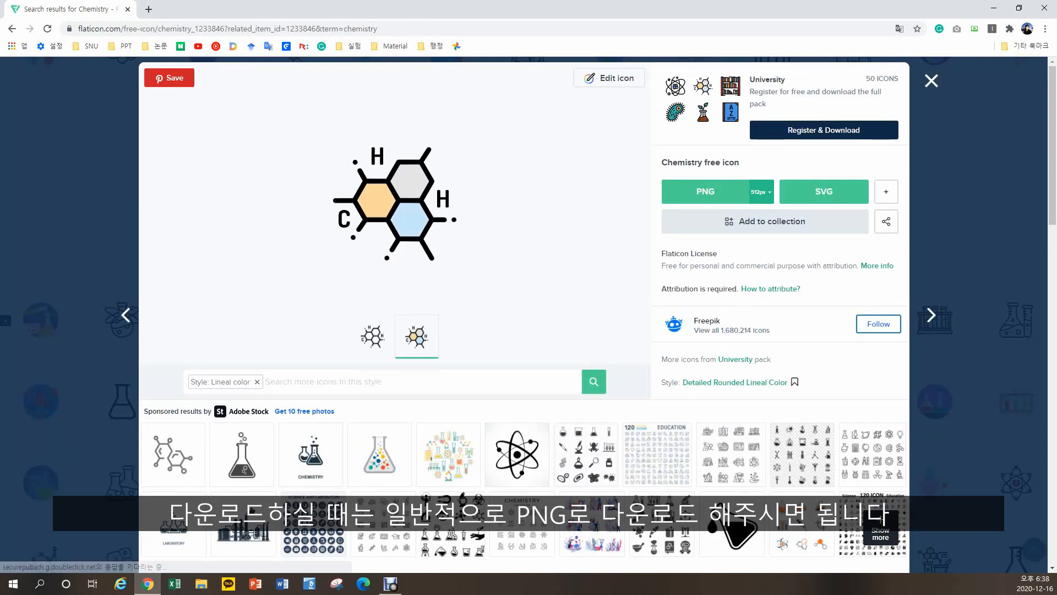
pyautogui.click(761, 192)
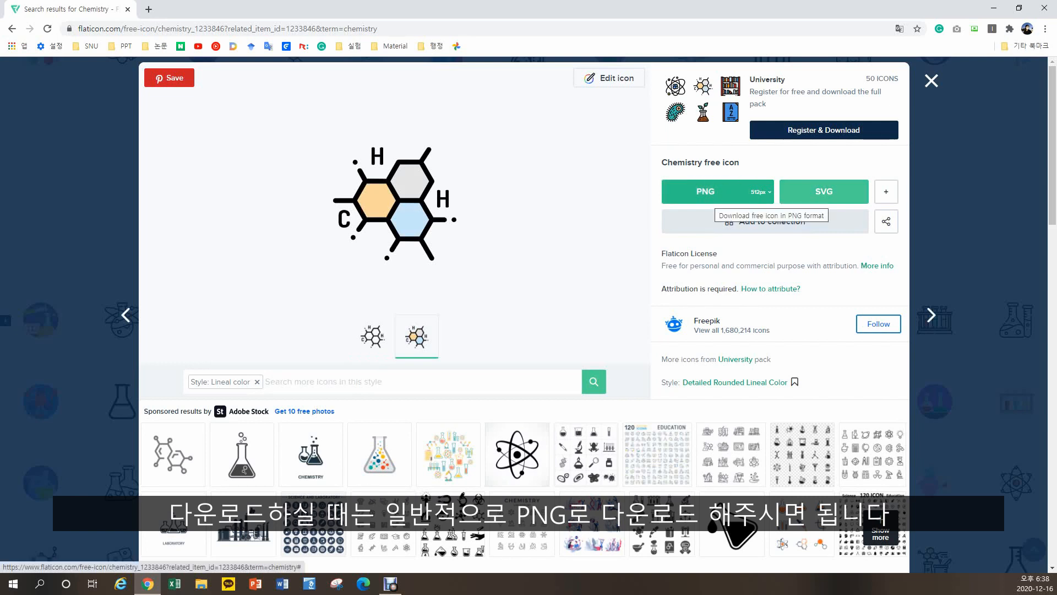
pyautogui.click(708, 197)
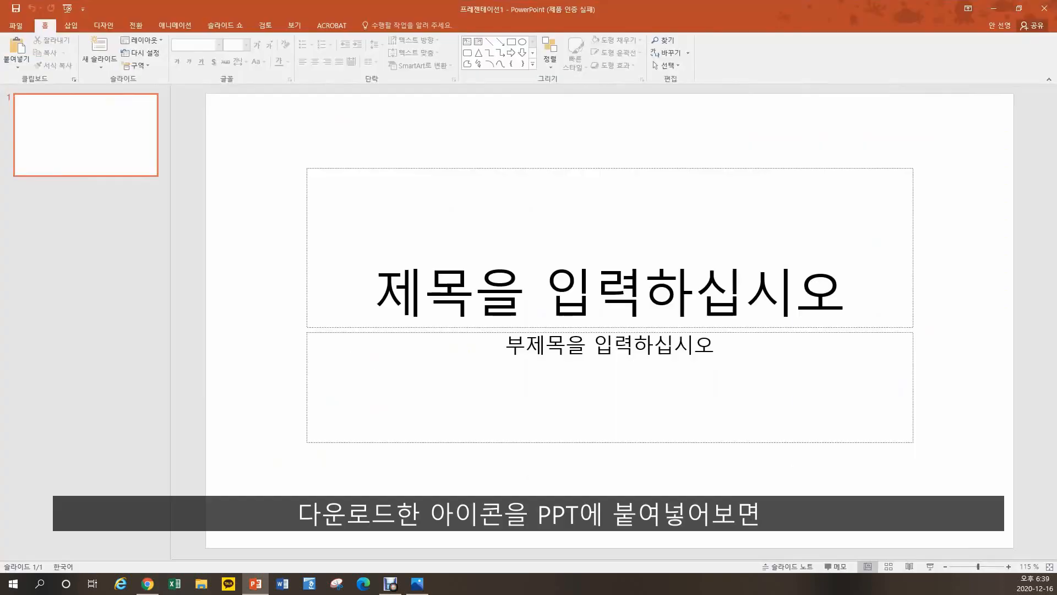
# Step: Delete the title and subtitle placeholders from the PowerPoint slide and paste the downloaded icon as a picture
pyautogui.moveTo(278, 140); pyautogui.dragTo(955, 468)
pyautogui.press('Delete')
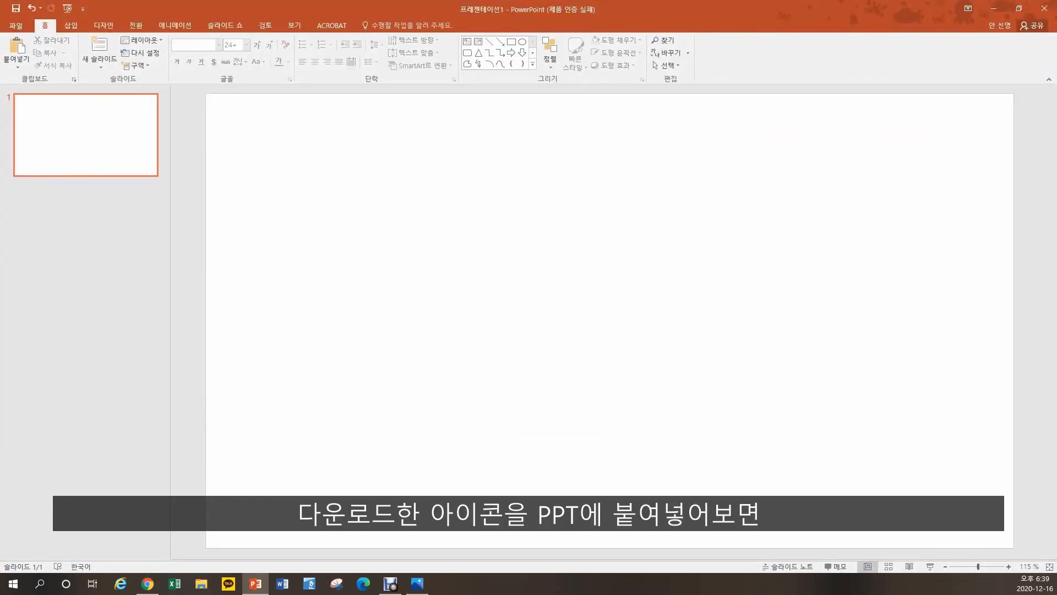
pyautogui.rightClick(470, 265)
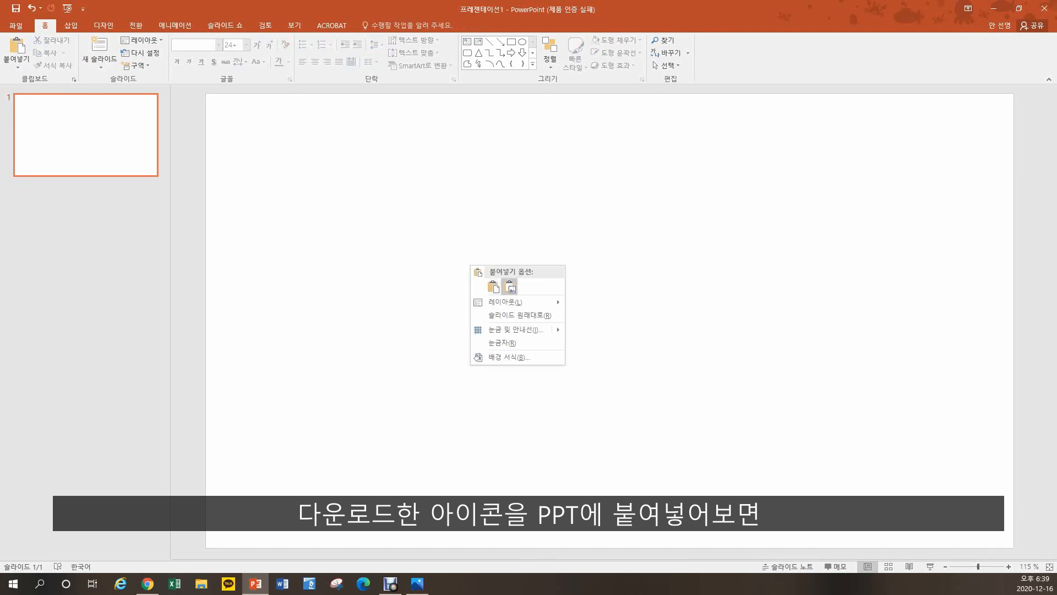
pyautogui.click(509, 287)
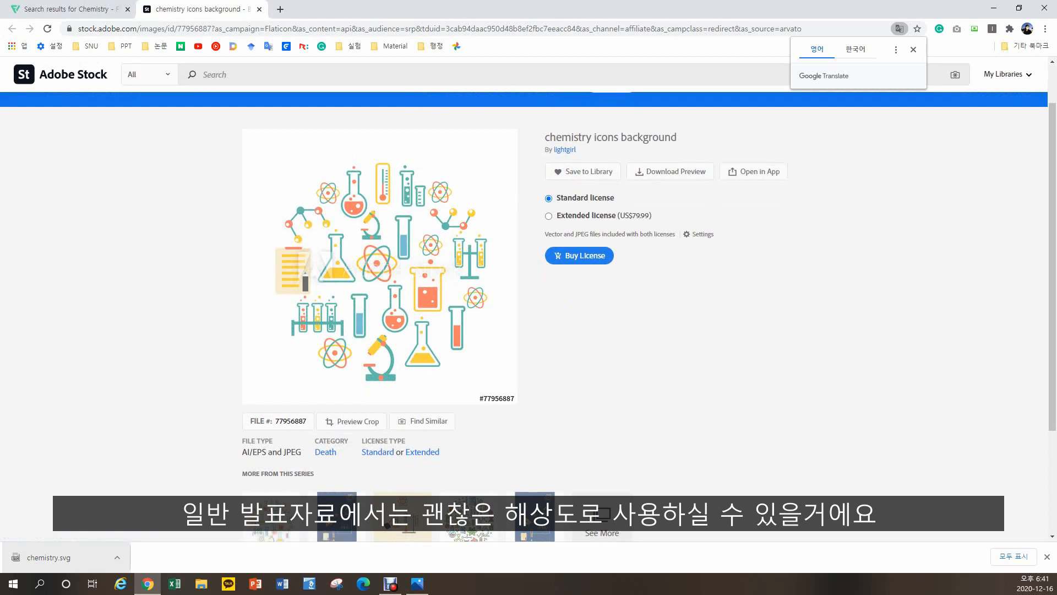
# Step: Examine the Adobe Stock page of the "chemistry icons background" illustration, including its license options and related images
pyautogui.scroll(-1, 529, 308)
pyautogui.scroll(-2, 529, 308)
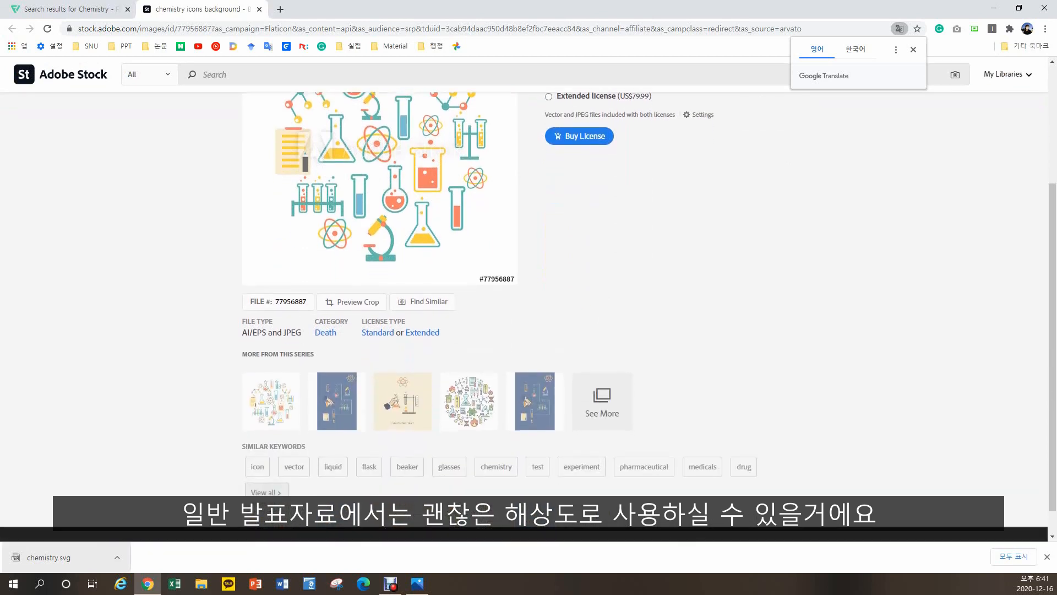
pyautogui.scroll(4, 529, 308)
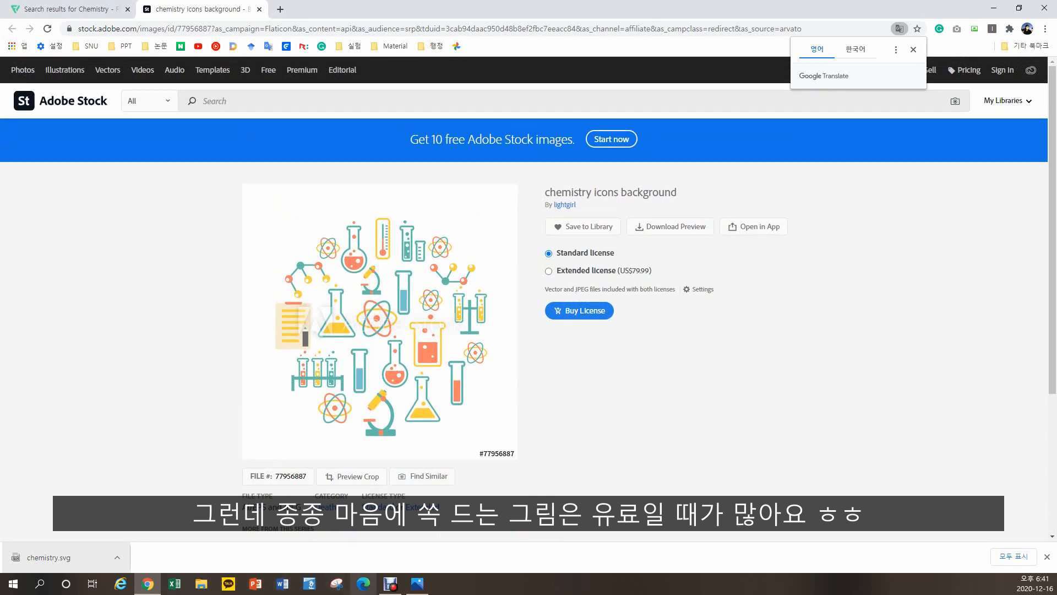
# Step: Switch to PowerPoint and delete the title and subtitle placeholders from the blank slide
pyautogui.moveTo(147, 584)
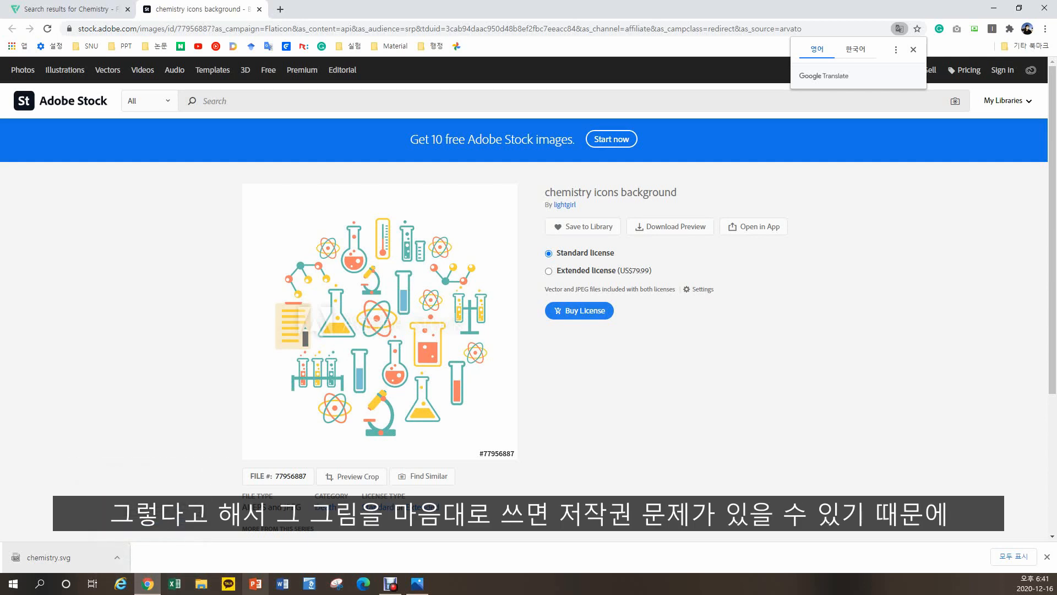
pyautogui.click(255, 583)
pyautogui.moveTo(269, 156)
pyautogui.mouseDown()
pyautogui.moveTo(833, 435)
pyautogui.moveTo(954, 463)
pyautogui.mouseUp()
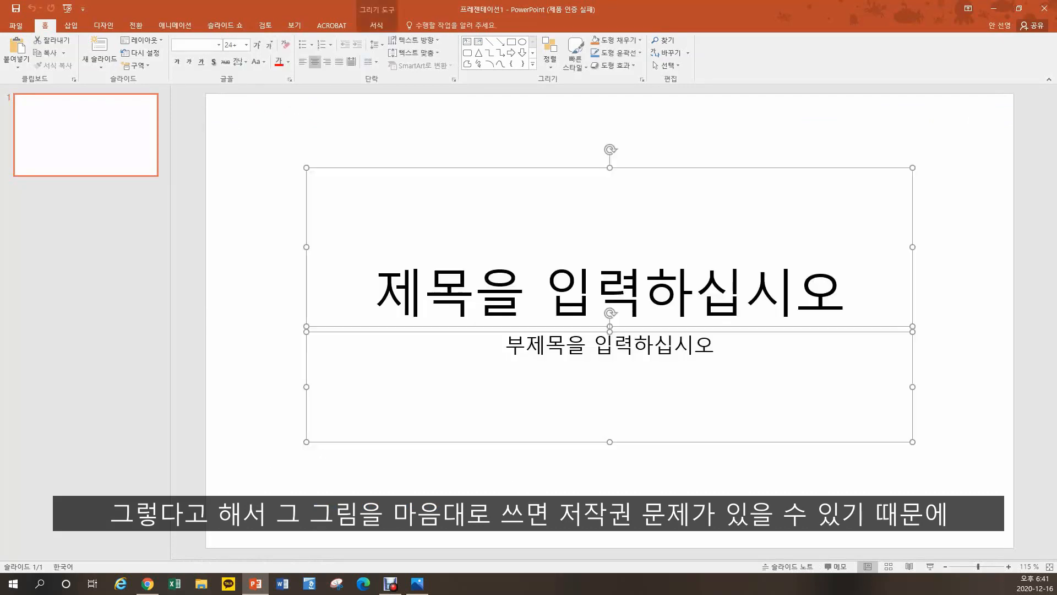
pyautogui.press('Delete')
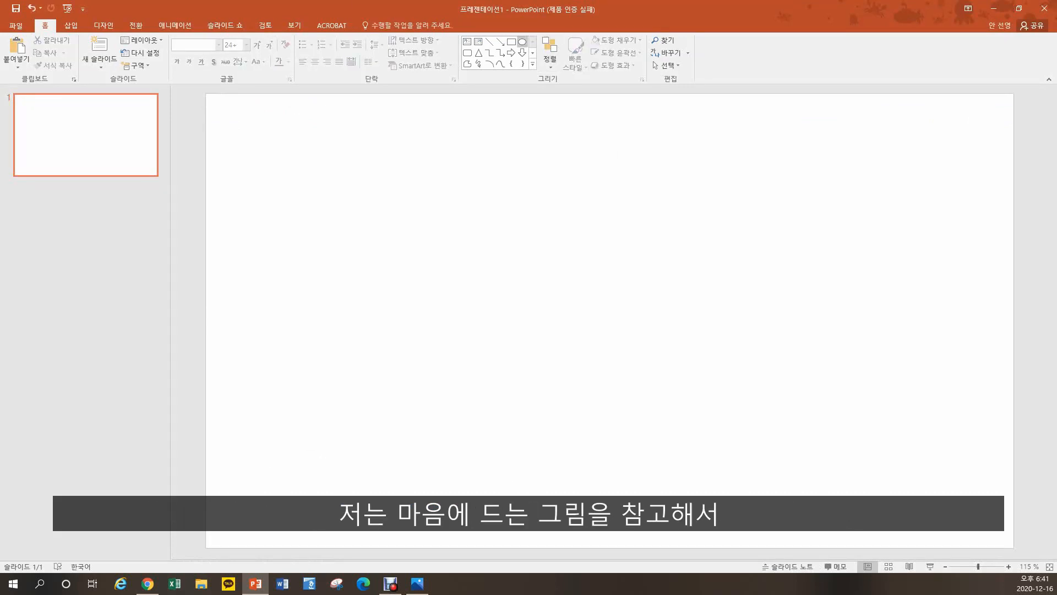
# Step: Build a flask about 7.5 cm wide and 11.9 cm high from a circle, an overlapping rectangular neck and a rounded-rectangle rim
pyautogui.moveTo(424, 264); pyautogui.dragTo(605, 445)
pyautogui.press('Escape')
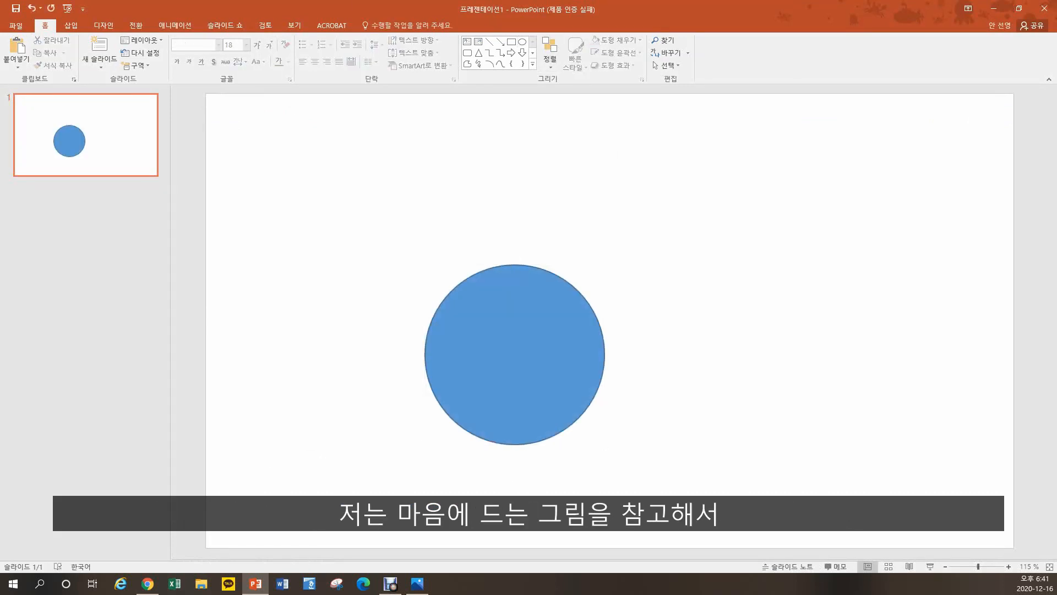
pyautogui.moveTo(493, 176); pyautogui.dragTo(562, 306)
pyautogui.moveTo(527, 242); pyautogui.dragTo(511, 239)
pyautogui.press('Escape')
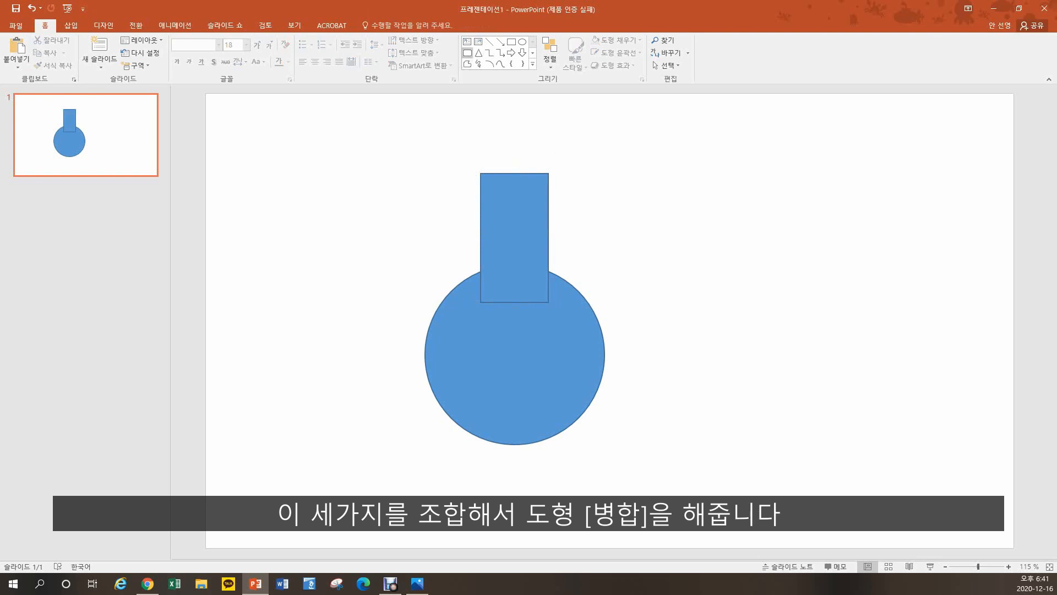
pyautogui.moveTo(448, 142)
pyautogui.mouseDown()
pyautogui.moveTo(567, 173)
pyautogui.moveTo(514, 156)
pyautogui.mouseUp()
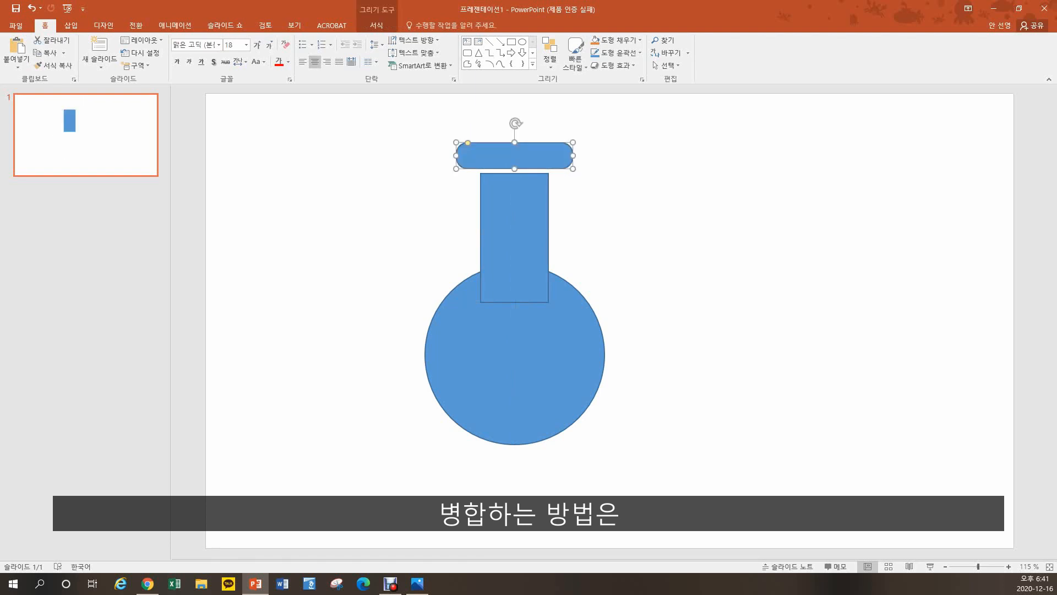
pyautogui.moveTo(514, 156); pyautogui.dragTo(515, 174)
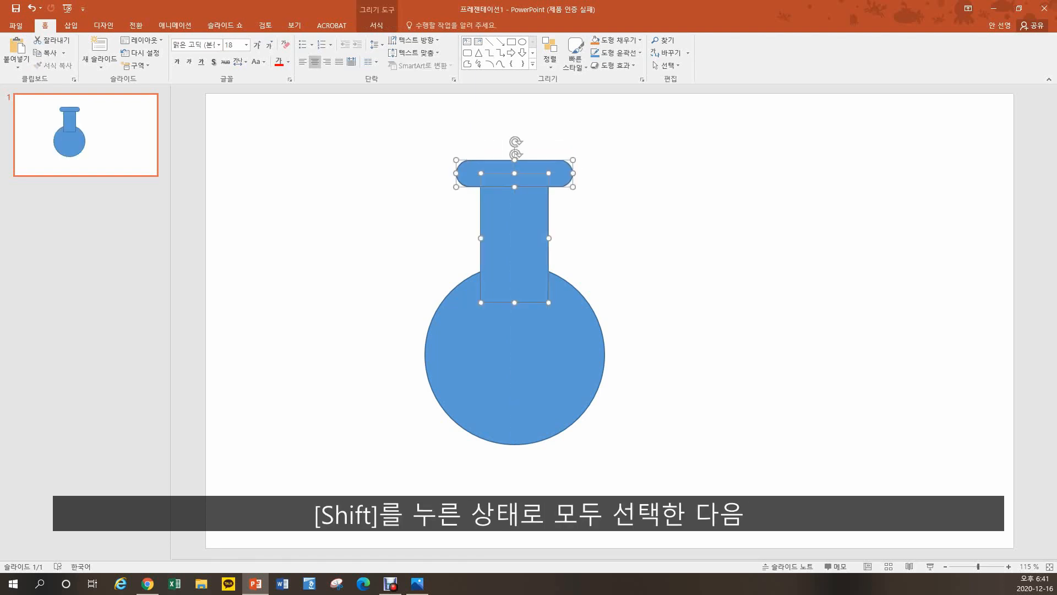
# Step: Merge the circle, neck and rim into a single flask shape with Union (병합)
pyautogui.click(377, 25)
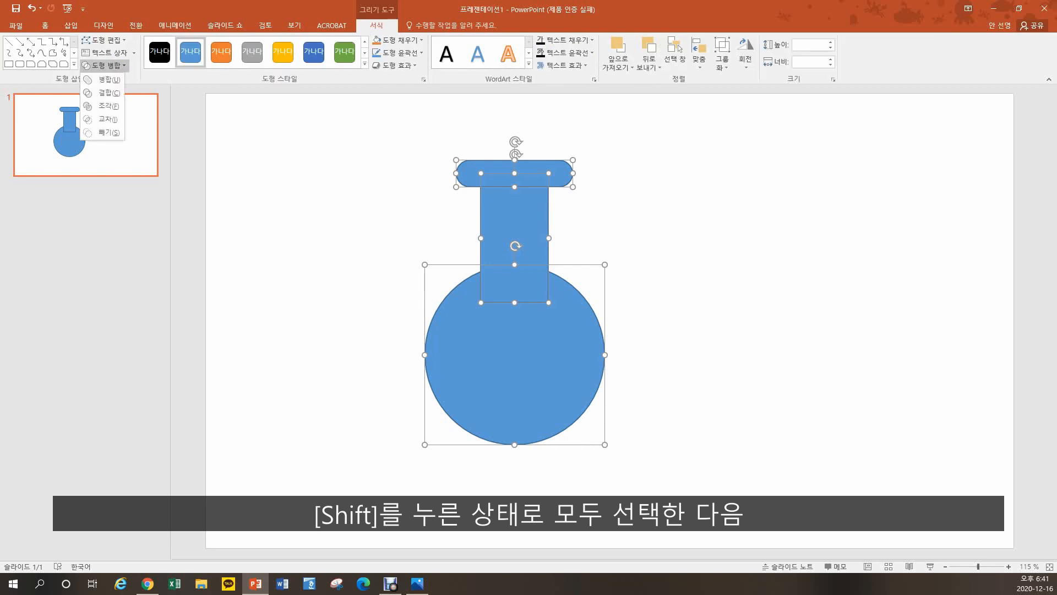
pyautogui.click(107, 79)
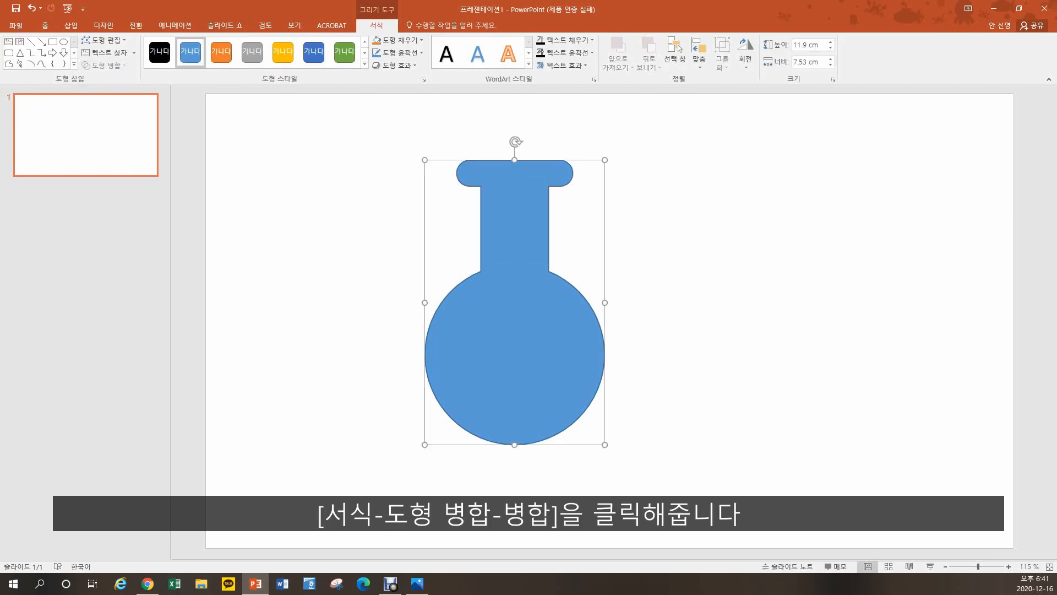
pyautogui.press('Escape')
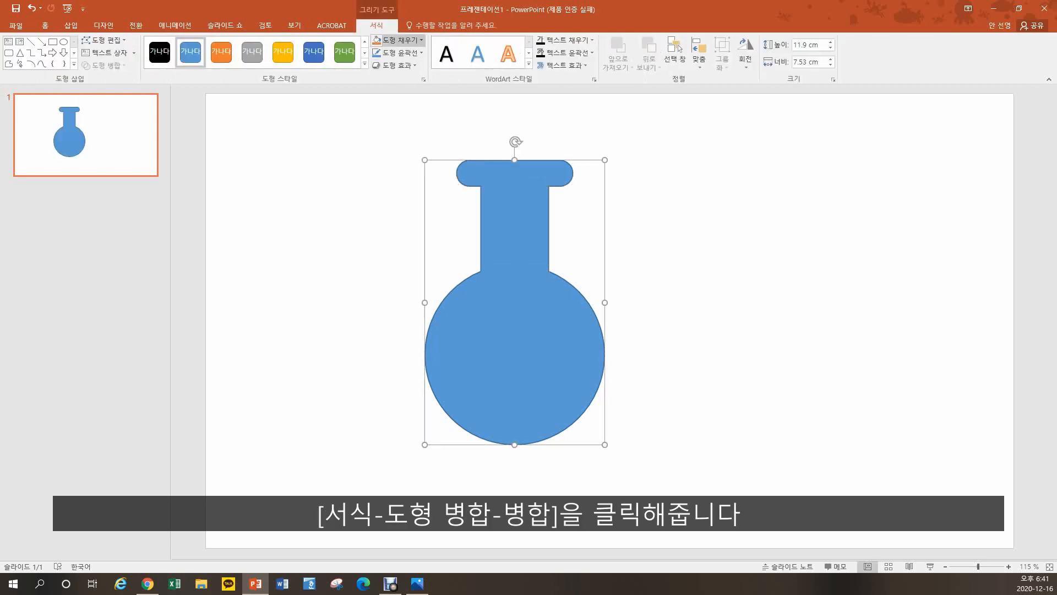
# Step: Remove the fill of the merged flask and give it a thick outline with a custom weight
pyautogui.click(404, 40)
pyautogui.click(411, 137)
pyautogui.click(403, 52)
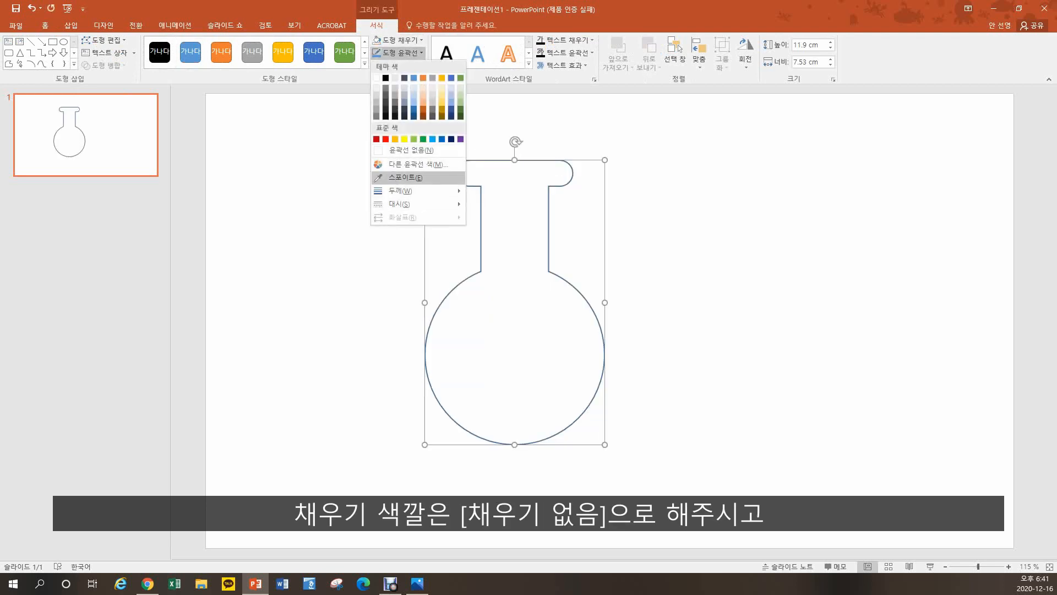
pyautogui.moveTo(407, 191)
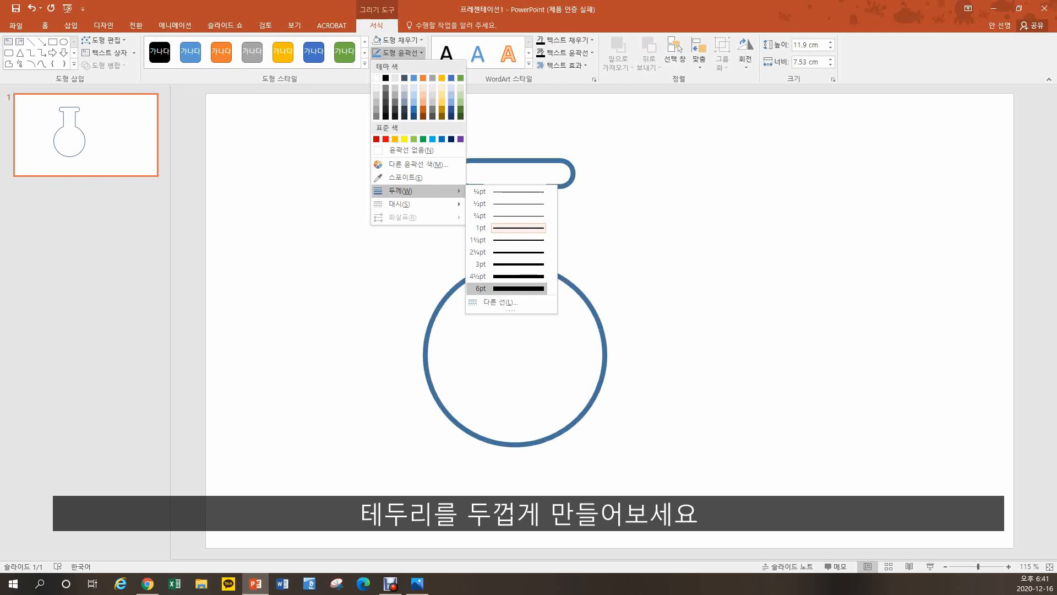
pyautogui.click(500, 302)
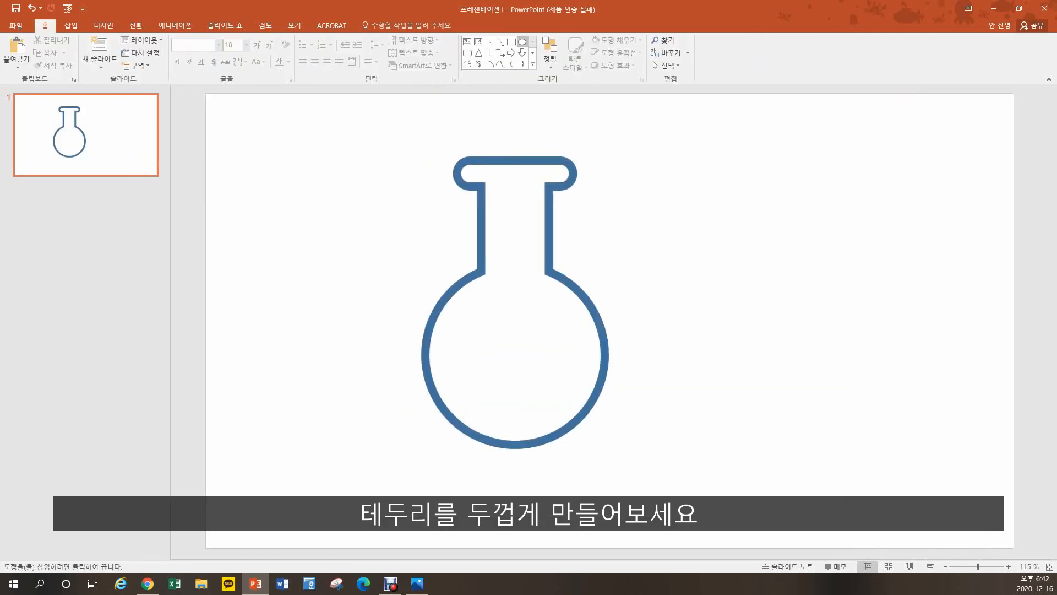
# Step: Draw a slightly smaller filled circle centred inside the round body of the flask
pyautogui.moveTo(446, 286); pyautogui.dragTo(604, 444)
pyautogui.moveTo(524, 364); pyautogui.dragTo(514, 355)
pyautogui.moveTo(595, 437); pyautogui.dragTo(593, 432)
# Step: Try placing a rectangle across the upper part of the inner circle and selecting both shapes for cutting
pyautogui.click(512, 42)
pyautogui.moveTo(403, 245); pyautogui.dragTo(641, 320)
pyautogui.keyDown('shift'); pyautogui.click(515, 380); pyautogui.keyUp('shift')
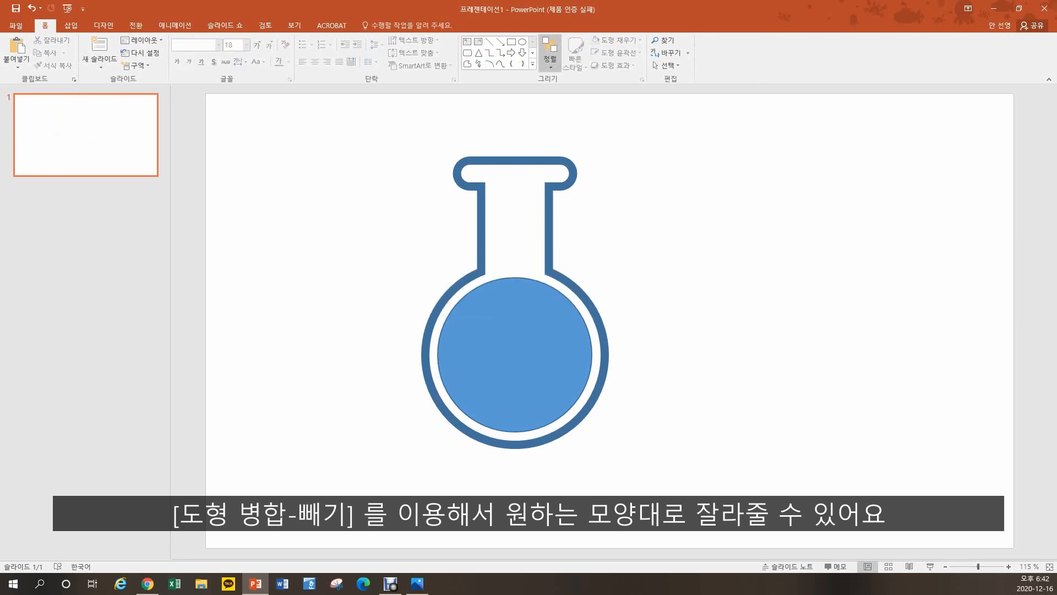
# Step: Draw a wave shape over the upper part of the inner circle and subtract it to form liquid with a wavy surface
pyautogui.click(533, 64)
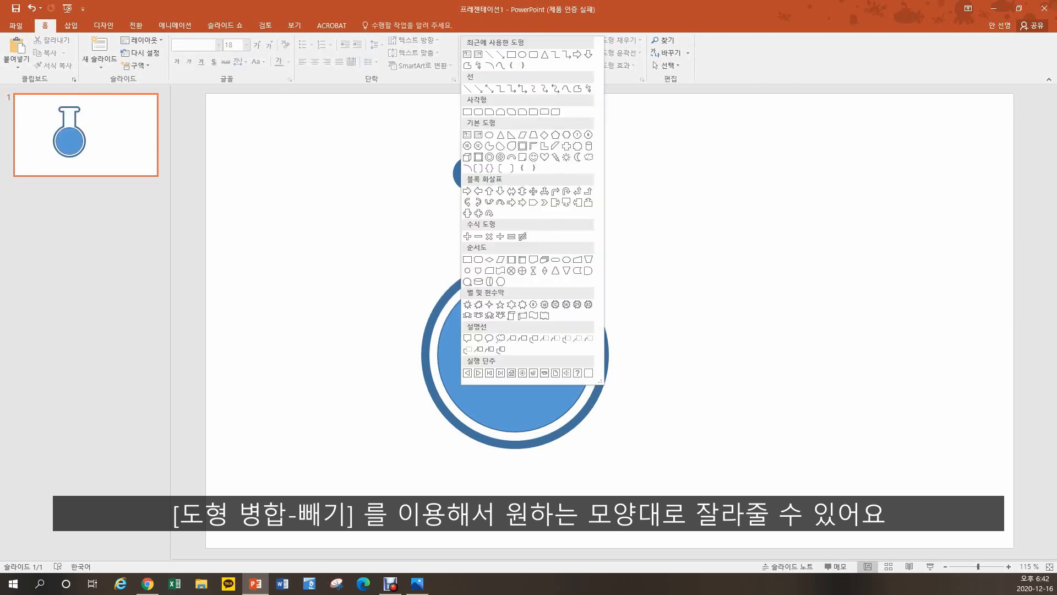
pyautogui.click(533, 304)
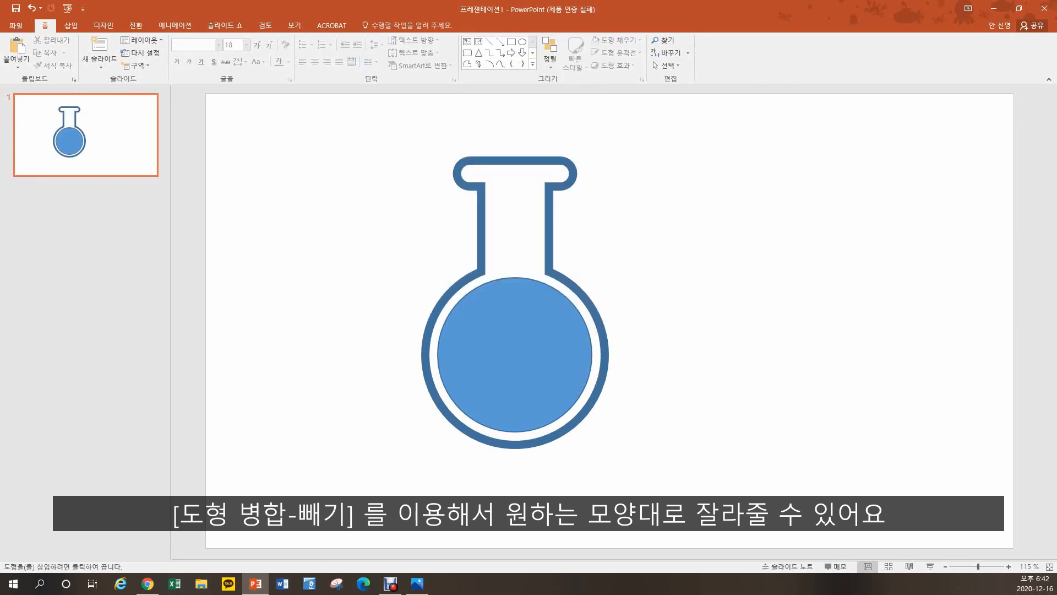
pyautogui.moveTo(381, 180)
pyautogui.mouseDown()
pyautogui.moveTo(592, 299)
pyautogui.moveTo(599, 316)
pyautogui.mouseUp()
pyautogui.moveTo(529, 262)
pyautogui.mouseDown()
pyautogui.moveTo(575, 290)
pyautogui.moveTo(572, 306)
pyautogui.mouseUp()
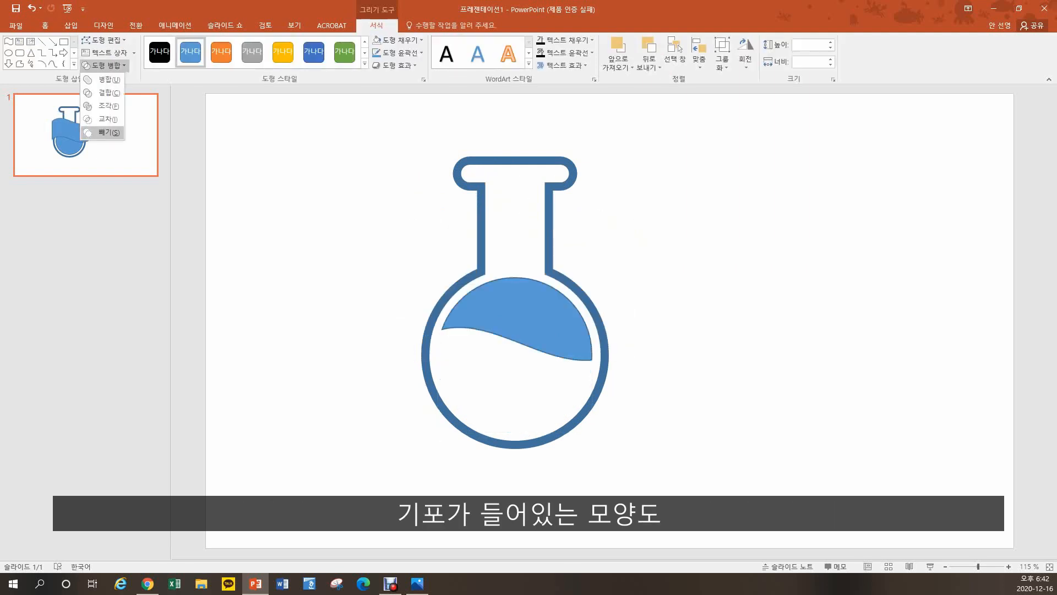
pyautogui.click(105, 134)
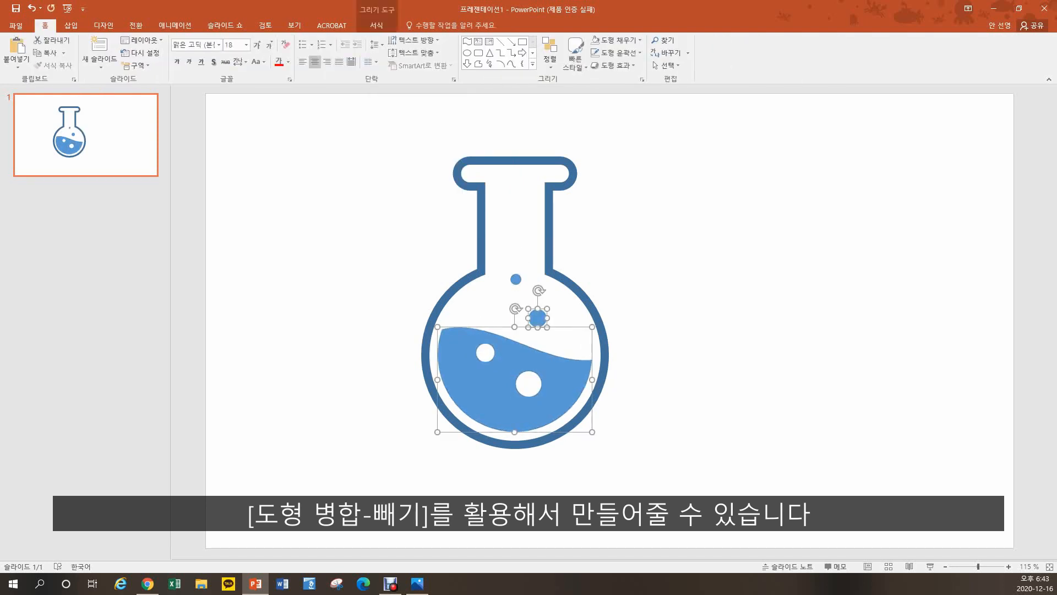
# Step: Recolour the liquid and bubbles gold and group them with the blue flask outline
pyautogui.click(442, 65)
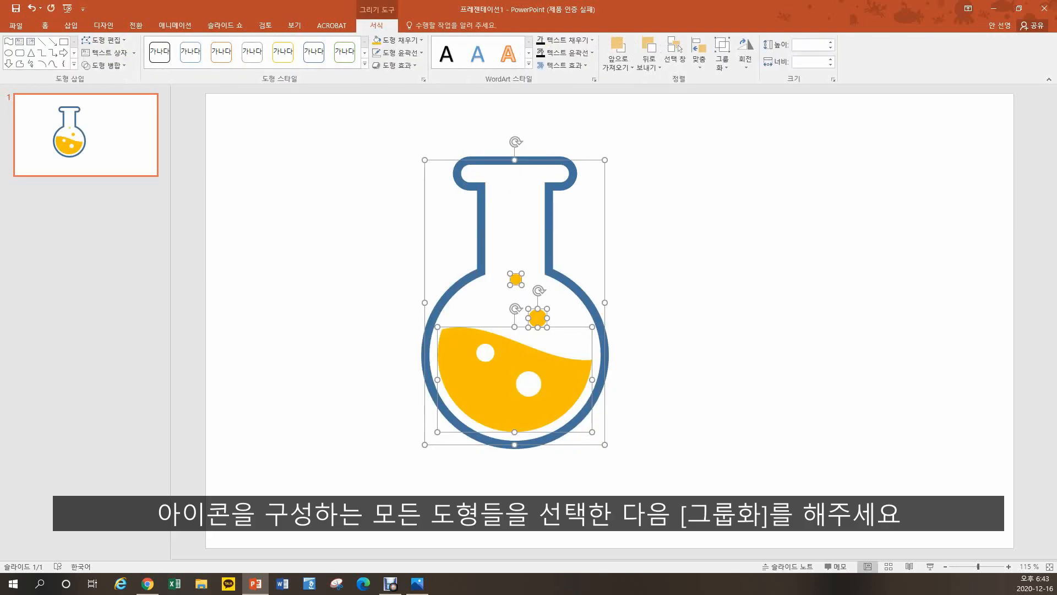
pyautogui.rightClick(546, 256)
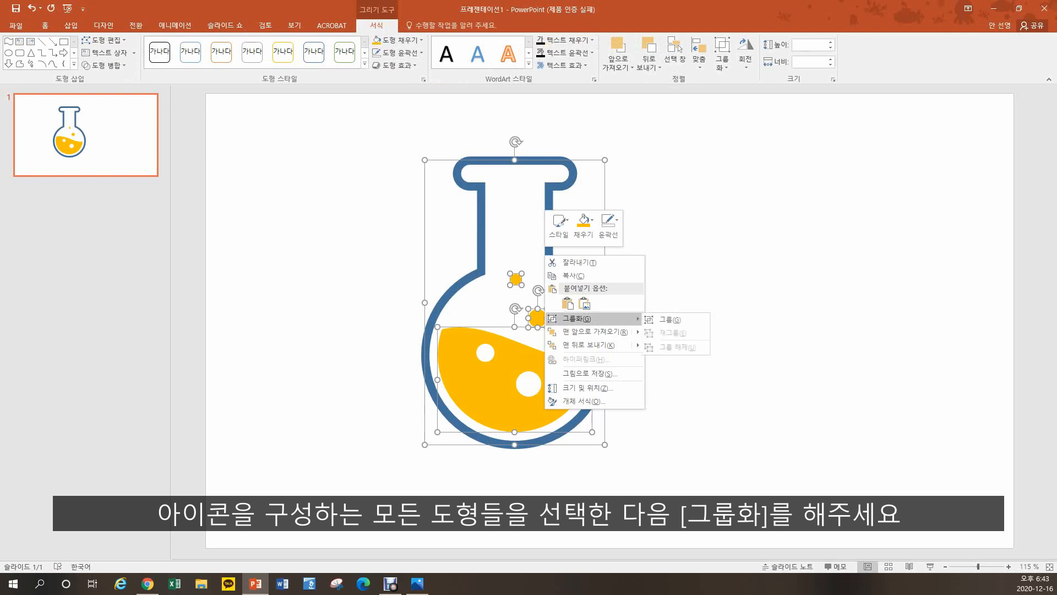
pyautogui.click(673, 319)
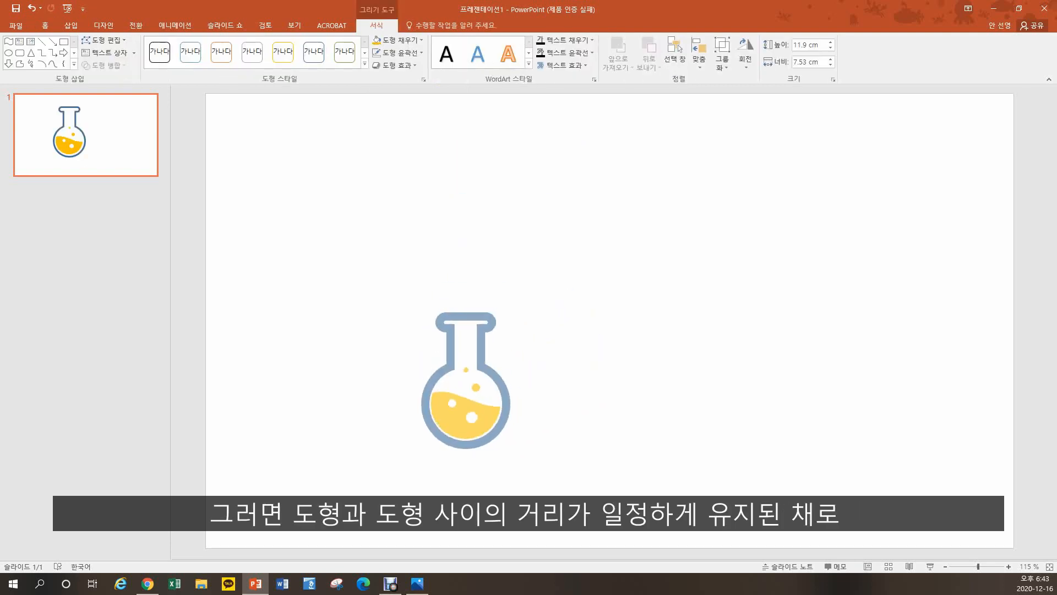
# Step: Scale the grouped flask down to about 7.34 × 4.64 cm and move it toward the slide's upper left
pyautogui.moveTo(669, 61); pyautogui.dragTo(540, 265)
pyautogui.click(638, 220)
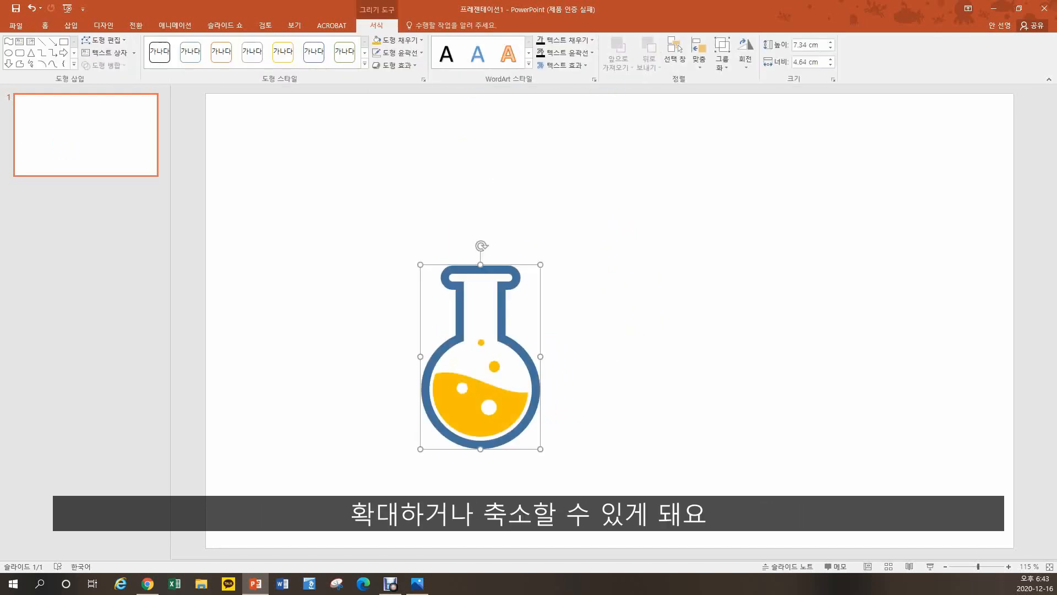
pyautogui.moveTo(480, 385); pyautogui.dragTo(408, 312)
pyautogui.press('Escape')
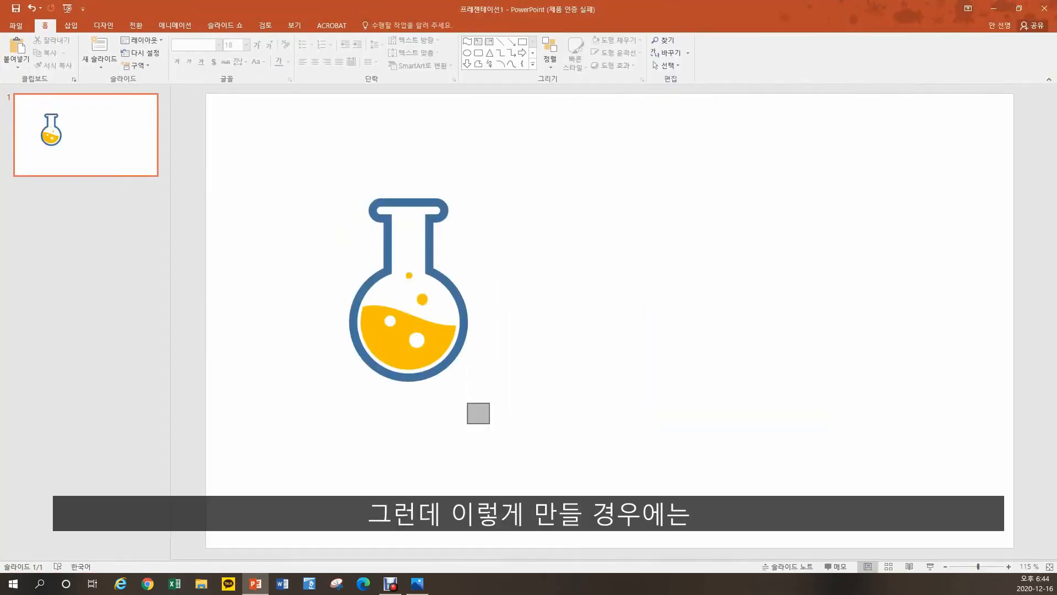
# Step: Shrink the grouped flask to a tiny icon and examine its outline at 400% zoom
pyautogui.click(407, 276)
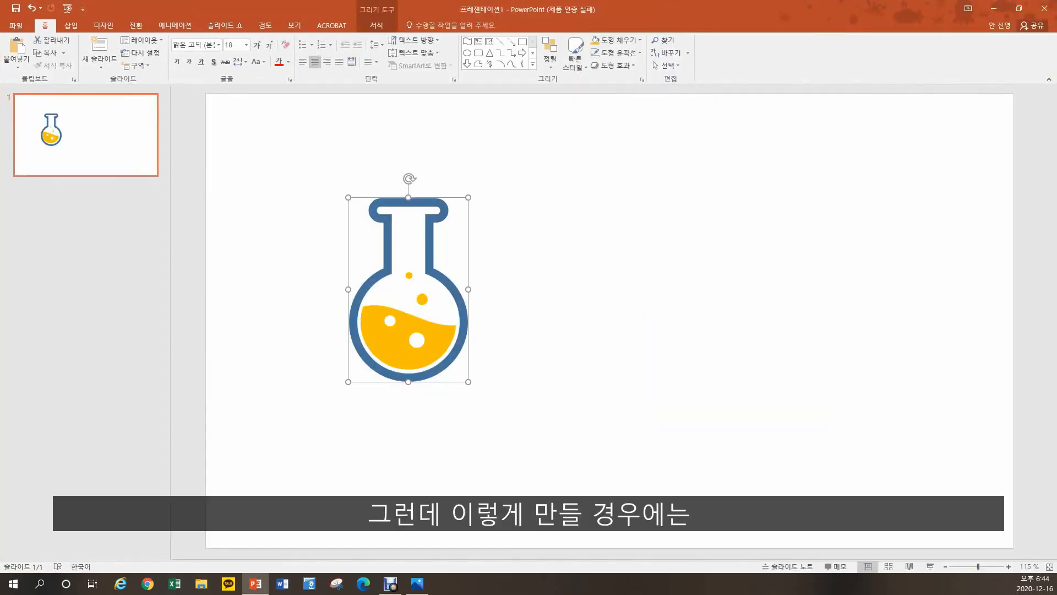
pyautogui.moveTo(468, 377); pyautogui.dragTo(381, 245)
pyautogui.scroll(8, 381, 245)
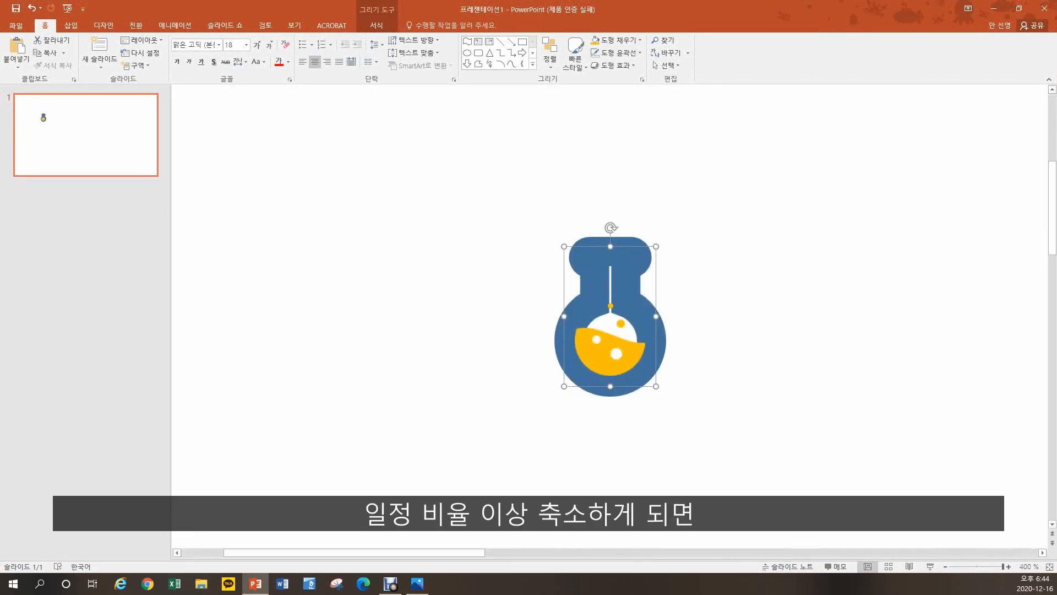
pyautogui.scroll(-4, 381, 246)
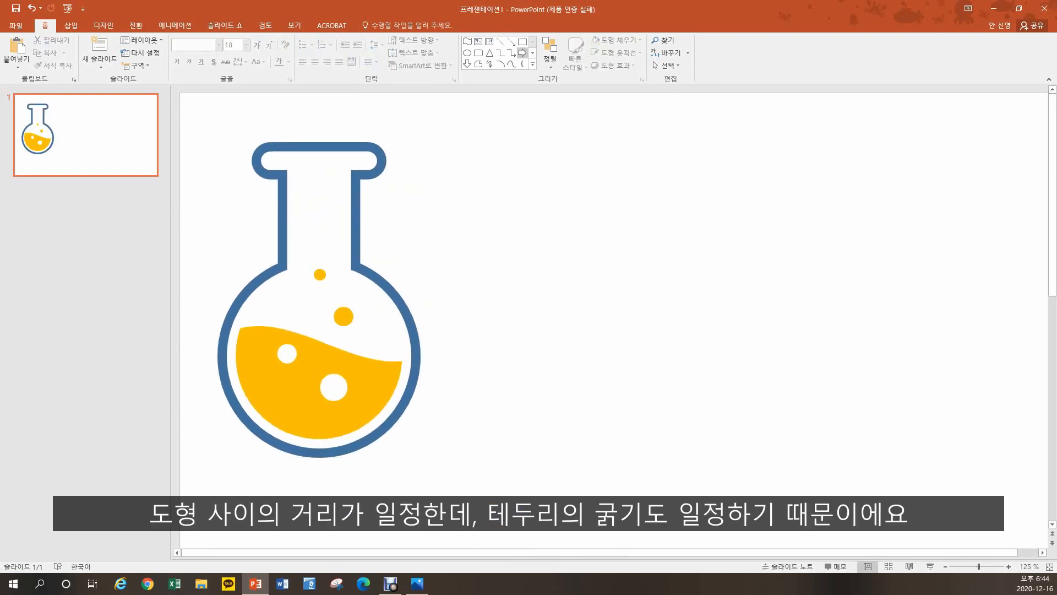
# Step: Draw a second flask beside the first from a circle about 8.1 cm wide, a neck rectangle and a centred, fully rounded rim
pyautogui.moveTo(514, 241); pyautogui.dragTo(727, 453)
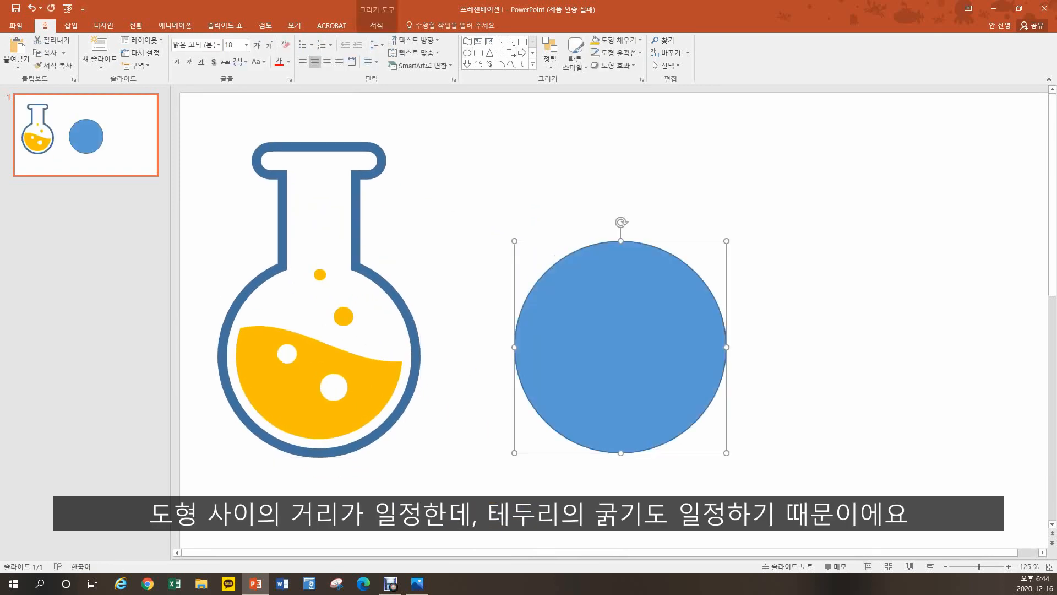
pyautogui.click(523, 42)
pyautogui.moveTo(590, 153)
pyautogui.mouseDown()
pyautogui.moveTo(623, 262)
pyautogui.moveTo(661, 316)
pyautogui.mouseUp()
pyautogui.moveTo(633, 264); pyautogui.dragTo(628, 238)
pyautogui.click(479, 53)
pyautogui.moveTo(514, 103); pyautogui.dragTo(632, 141)
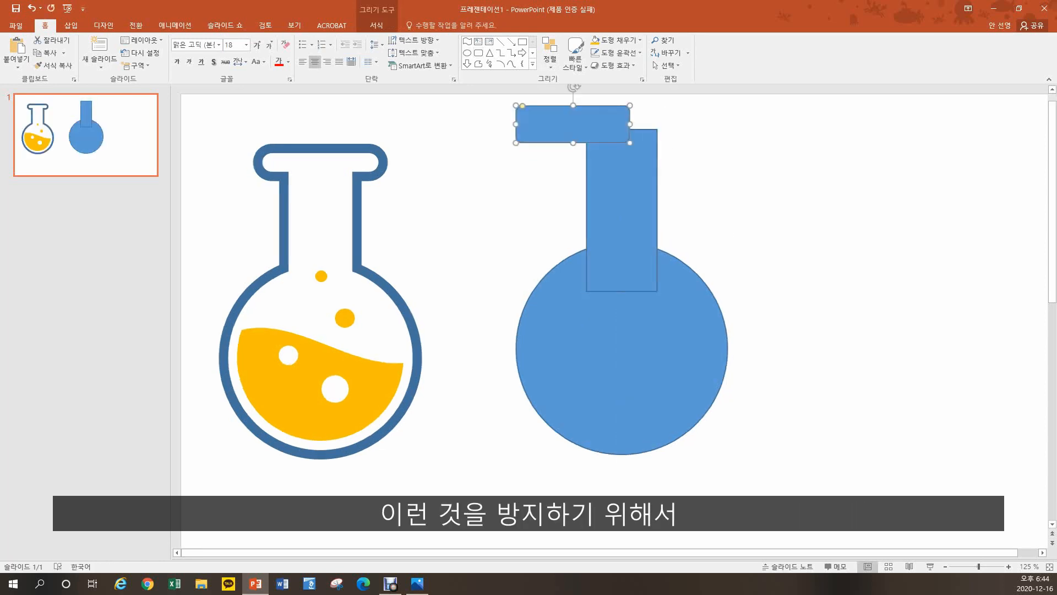
pyautogui.moveTo(573, 122); pyautogui.dragTo(621, 128)
pyautogui.moveTo(760, 474); pyautogui.dragTo(495, 99)
pyautogui.click(377, 25)
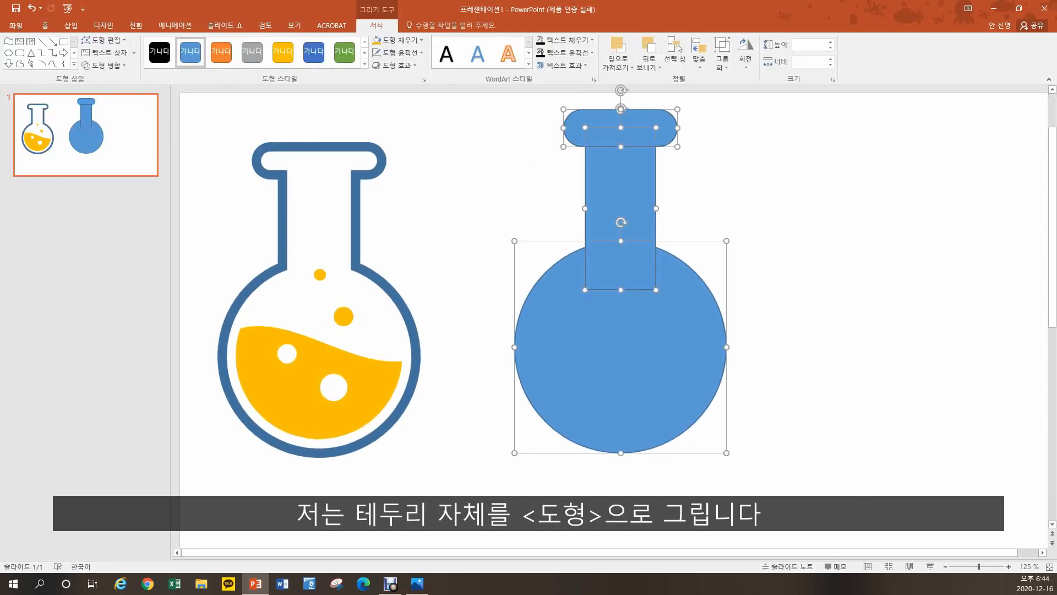
pyautogui.click(91, 65)
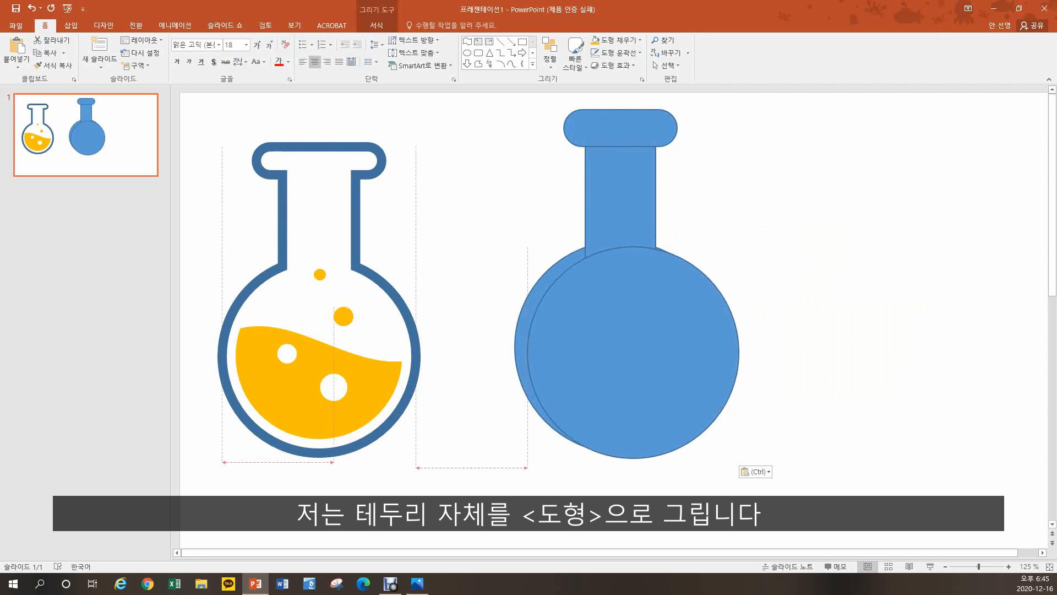
# Step: Copy the second flask's body circle, reduce the copy to about 7.3 cm wide and centre it inside the original
pyautogui.moveTo(633, 352); pyautogui.dragTo(621, 347)
pyautogui.moveTo(515, 241)
pyautogui.mouseDown()
pyautogui.moveTo(538, 264)
pyautogui.moveTo(524, 250)
pyautogui.mouseUp()
pyautogui.moveTo(625, 352); pyautogui.dragTo(621, 347)
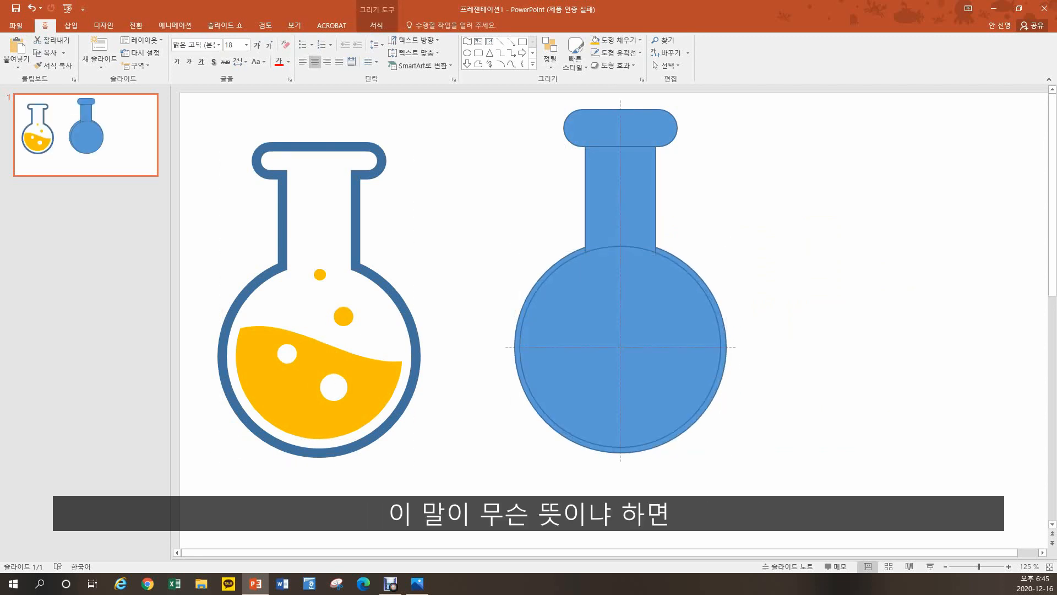
pyautogui.hotkey('ctrl', 'z')
pyautogui.hotkey('ctrl', 'z')
pyautogui.moveTo(515, 241)
pyautogui.mouseDown()
pyautogui.moveTo(537, 263)
pyautogui.moveTo(523, 250)
pyautogui.mouseUp()
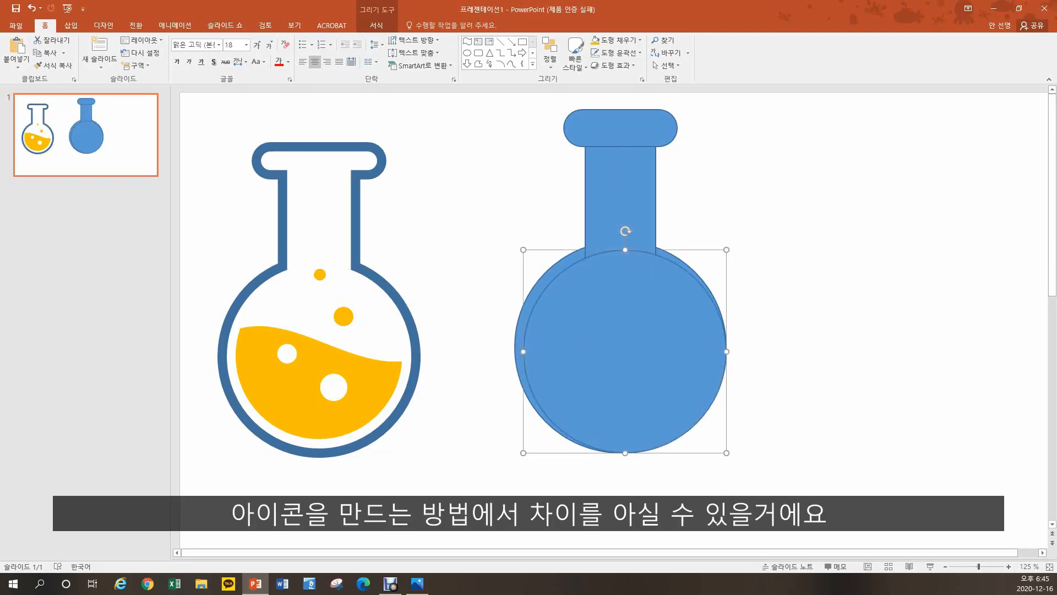
pyautogui.moveTo(625, 351); pyautogui.dragTo(621, 347)
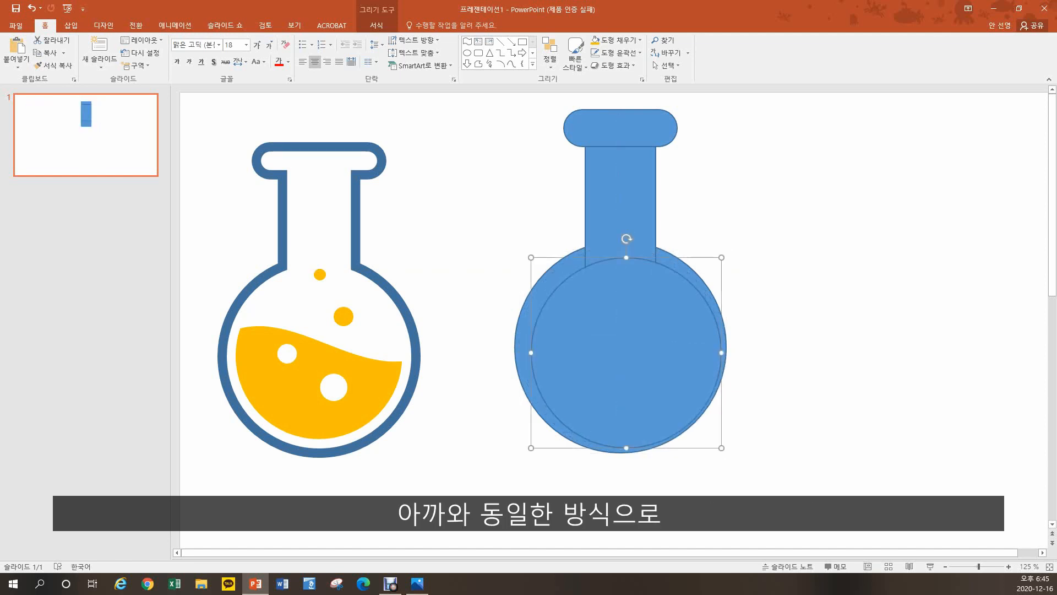
pyautogui.press('Escape')
pyautogui.moveTo(623, 348); pyautogui.dragTo(621, 347)
pyautogui.press('Escape')
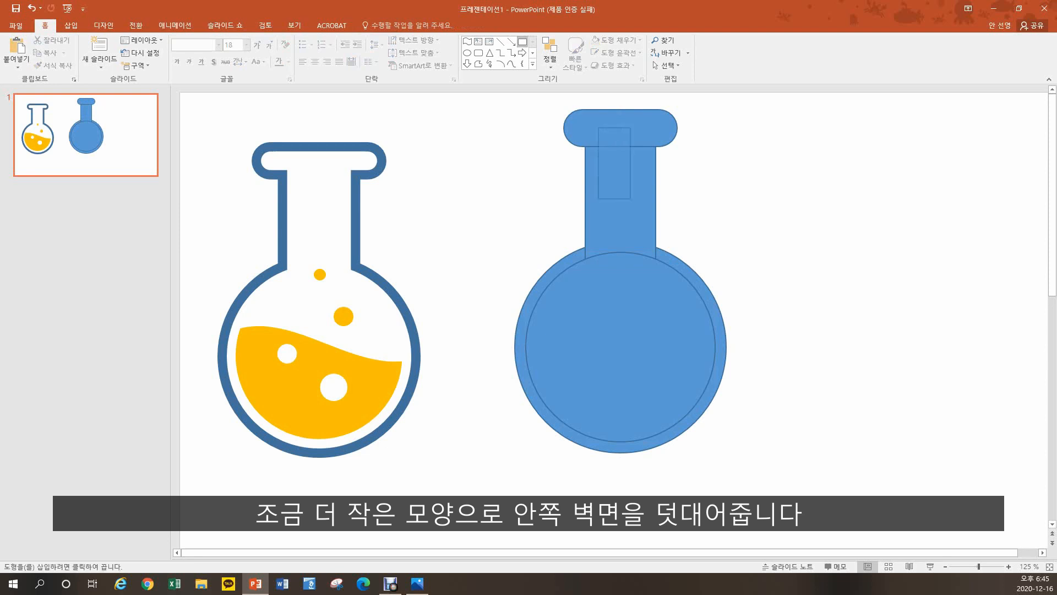
# Step: Add a narrower rectangle inside the neck and a smaller rounded rectangle inside the rim, leaving an even wall thickness
pyautogui.moveTo(631, 198); pyautogui.dragTo(649, 269)
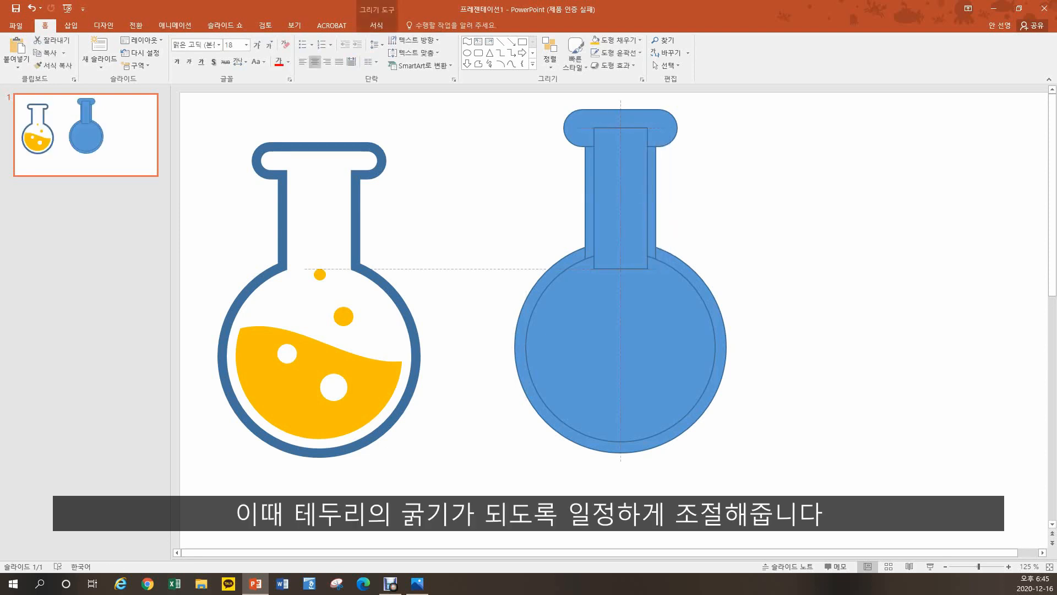
pyautogui.press('Escape')
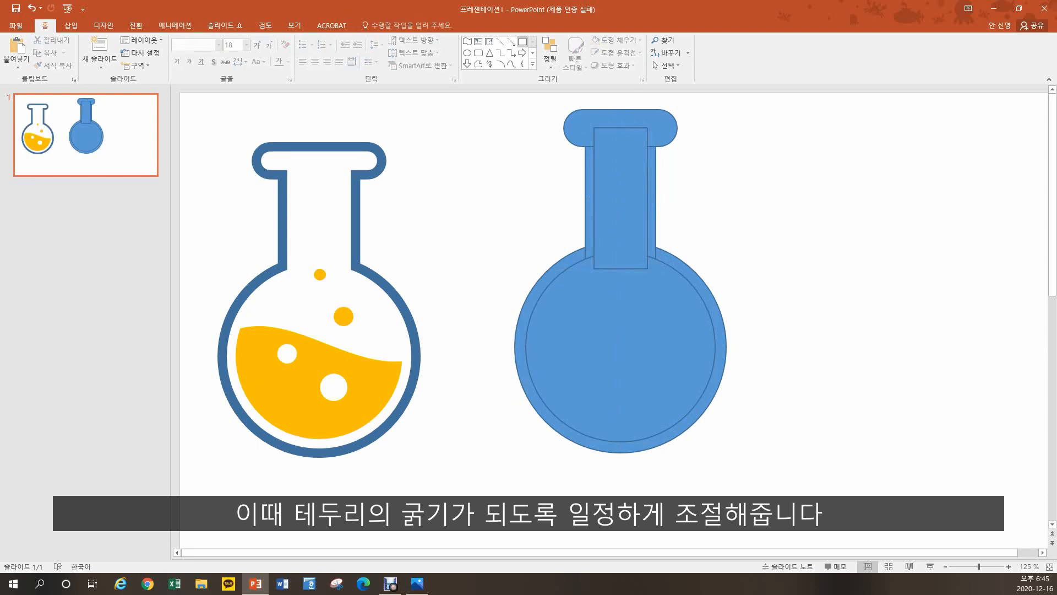
pyautogui.click(621, 127)
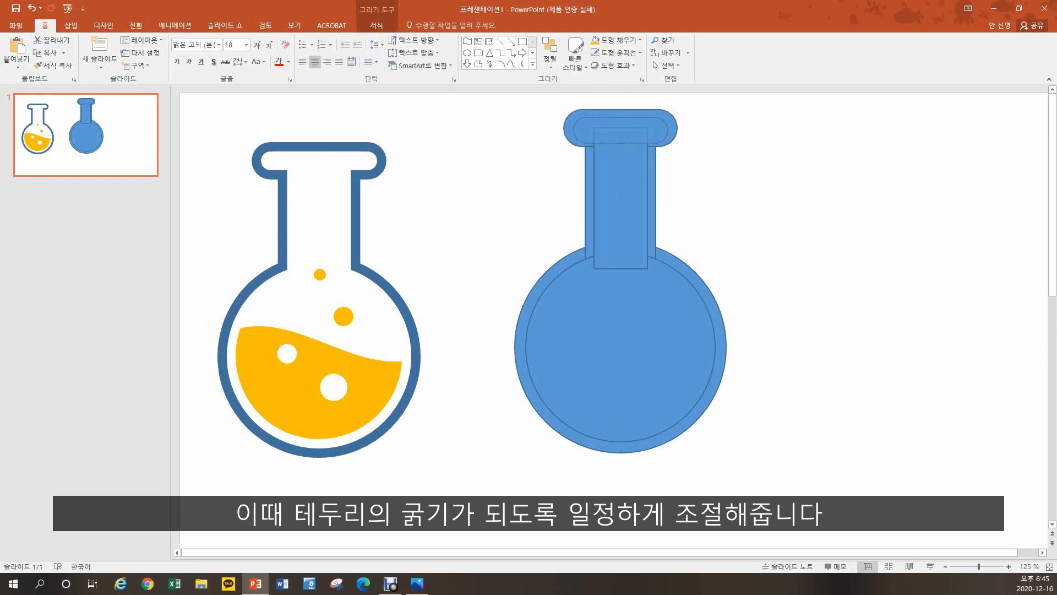
pyautogui.press('Escape')
# Step: Merge the inner circle, neck and rim with Union and set the resulting silhouette beside the outer shapes
pyautogui.click(621, 347)
pyautogui.keyDown('shift'); pyautogui.click(621, 204); pyautogui.keyUp('shift')
pyautogui.keyDown('shift'); pyautogui.click(621, 128); pyautogui.keyUp('shift')
pyautogui.click(377, 26)
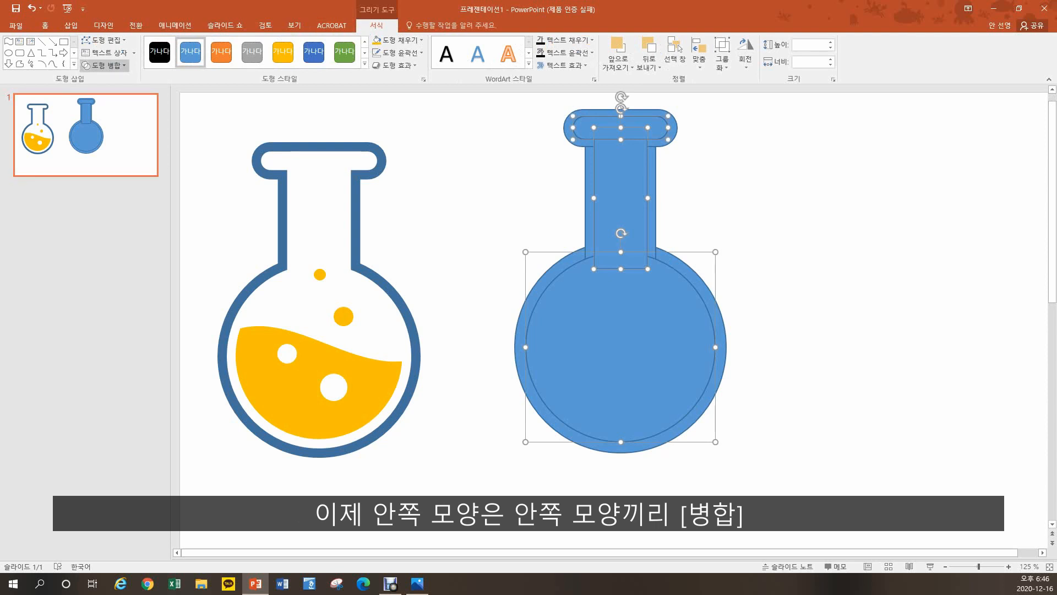
pyautogui.click(105, 65)
pyautogui.click(104, 77)
pyautogui.moveTo(621, 347); pyautogui.dragTo(834, 358)
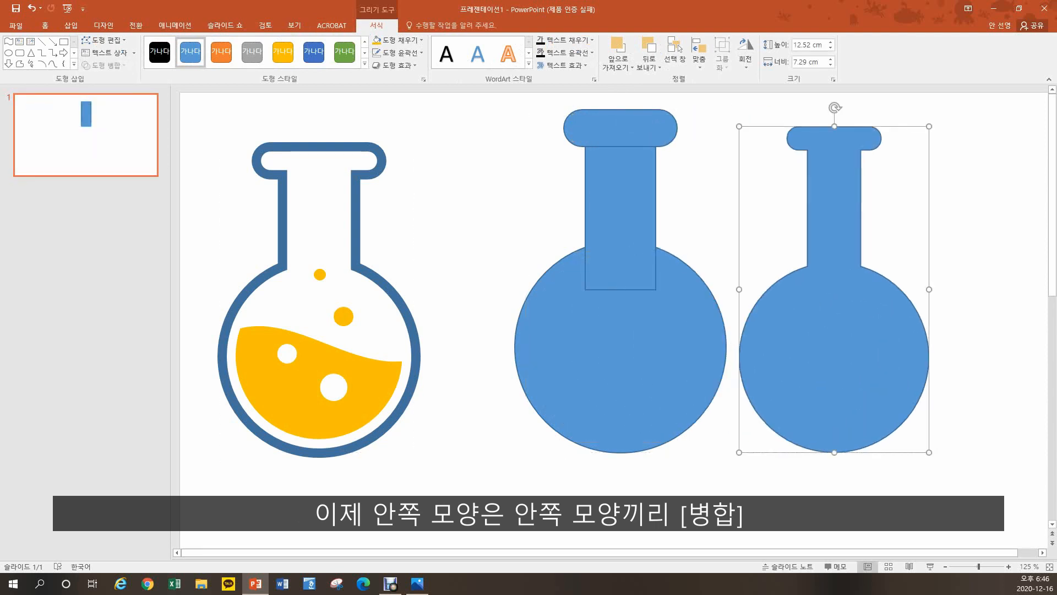
# Step: Merge the outer circle, neck rectangle and rounded rim into one flask silhouette with Union
pyautogui.click(621, 352)
pyautogui.keyDown('shift'); pyautogui.click(621, 204); pyautogui.keyUp('shift')
pyautogui.click(105, 65)
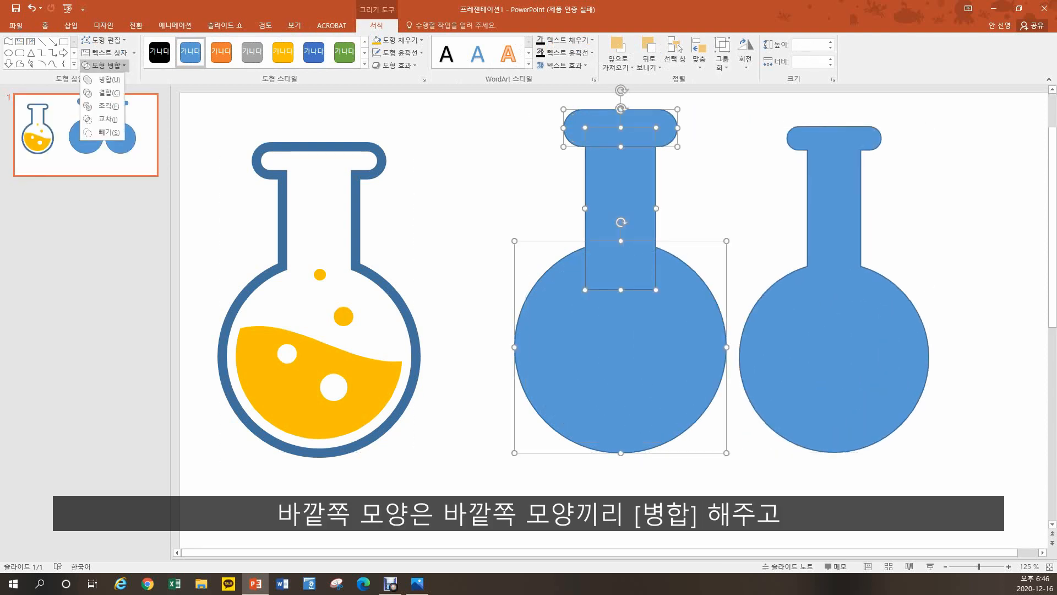
pyautogui.click(104, 77)
pyautogui.press('Escape')
# Step: Place the inner silhouette back over the outer one and fine-tune its vertical position for an even margin
pyautogui.moveTo(834, 357); pyautogui.dragTo(621, 345)
pyautogui.hotkey('ctrl', 'Down')
pyautogui.hotkey('ctrl', 'Down')
pyautogui.hotkey('ctrl', 'Down')
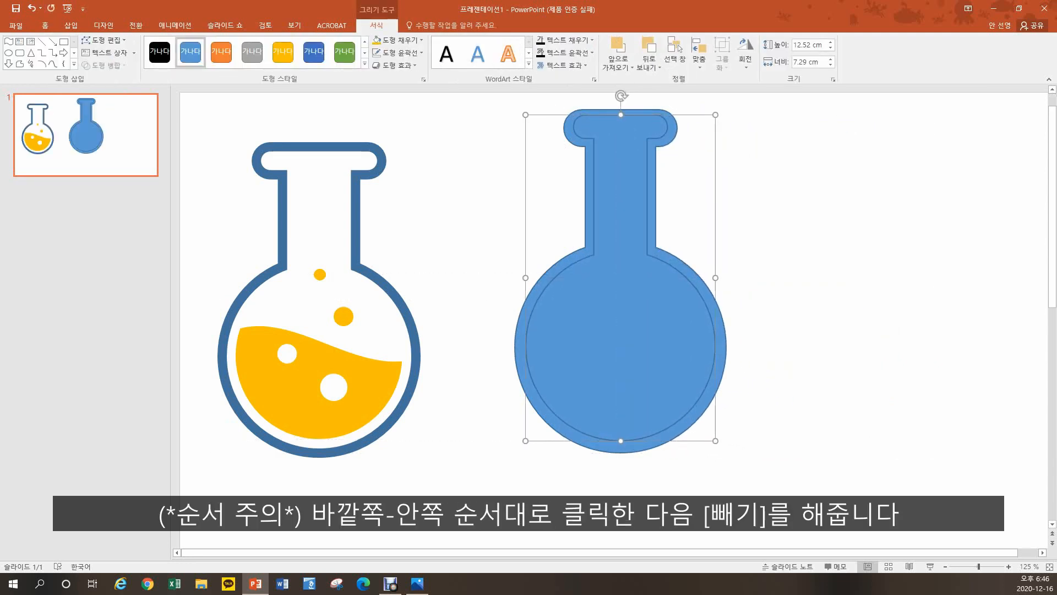
pyautogui.hotkey('ctrl', 'Down')
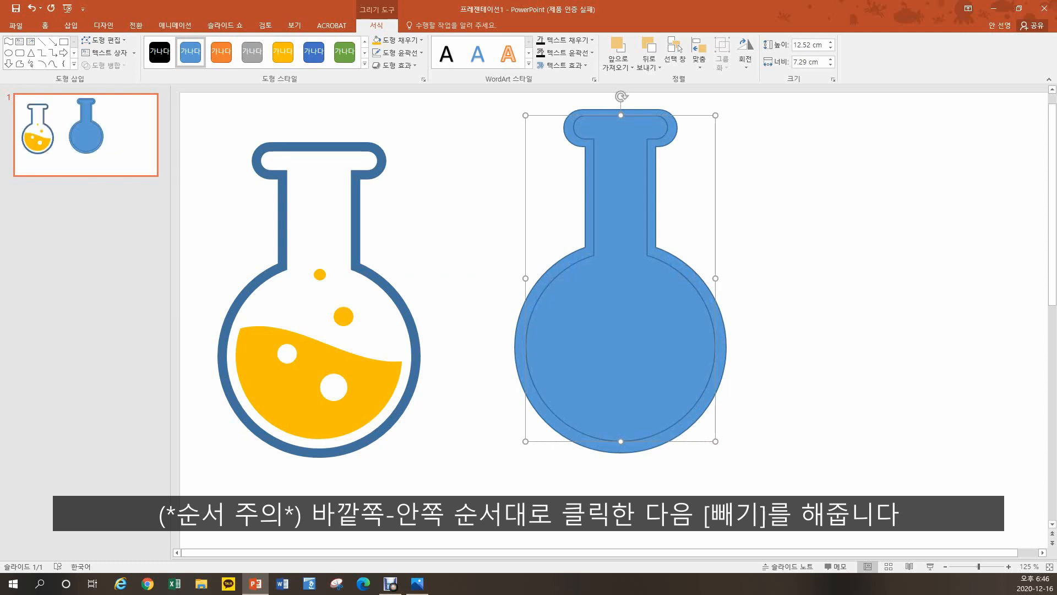
pyautogui.press('Escape')
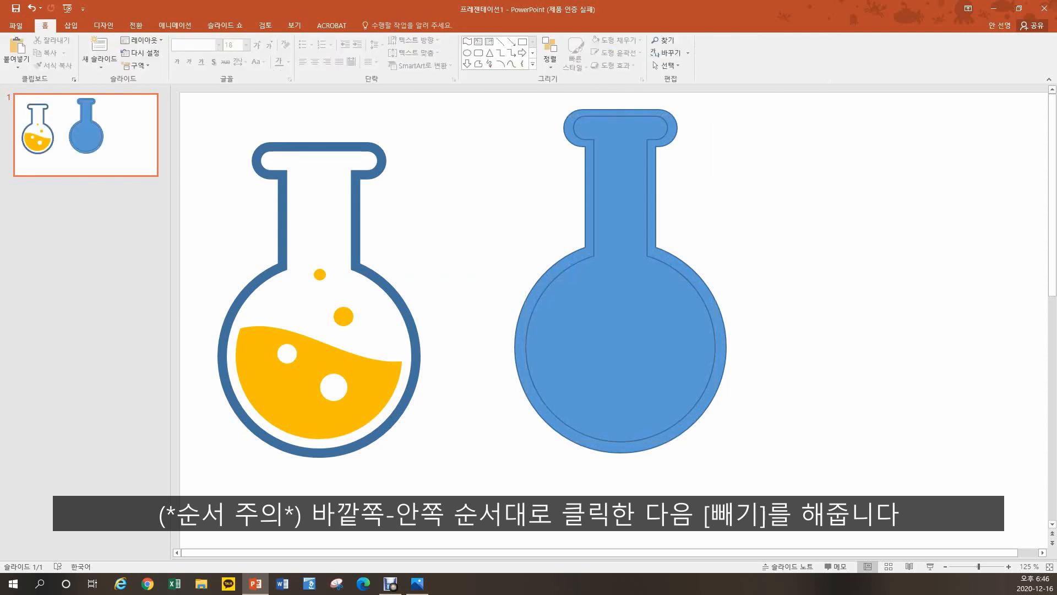
# Step: Subtract the inner silhouette from the outer one and shift the resulting flask outline slightly down
pyautogui.click(589, 221)
pyautogui.keyDown('shift'); pyautogui.click(621, 309); pyautogui.keyUp('shift')
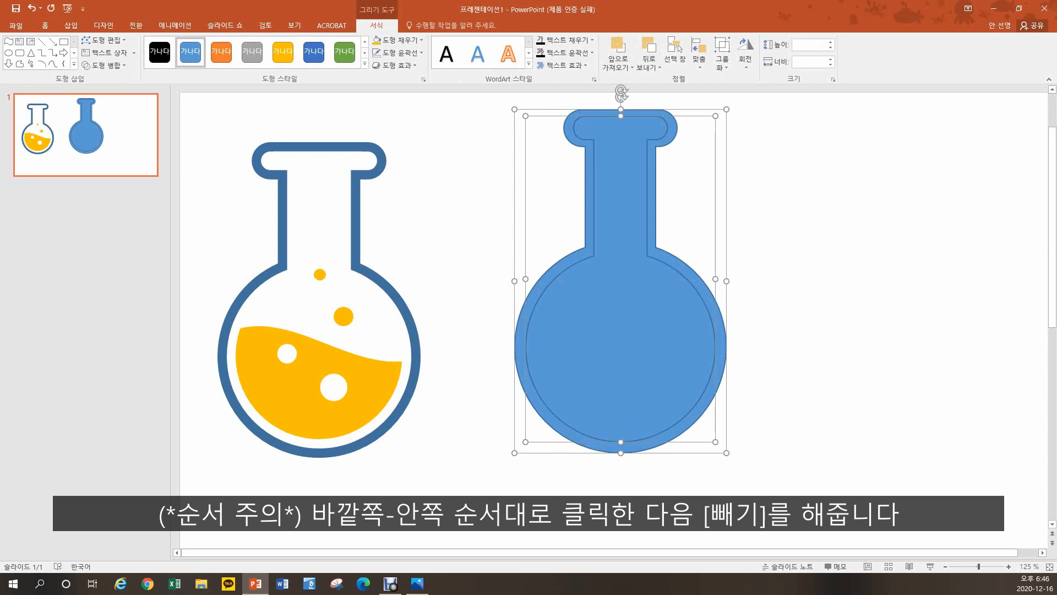
pyautogui.click(105, 65)
pyautogui.click(102, 135)
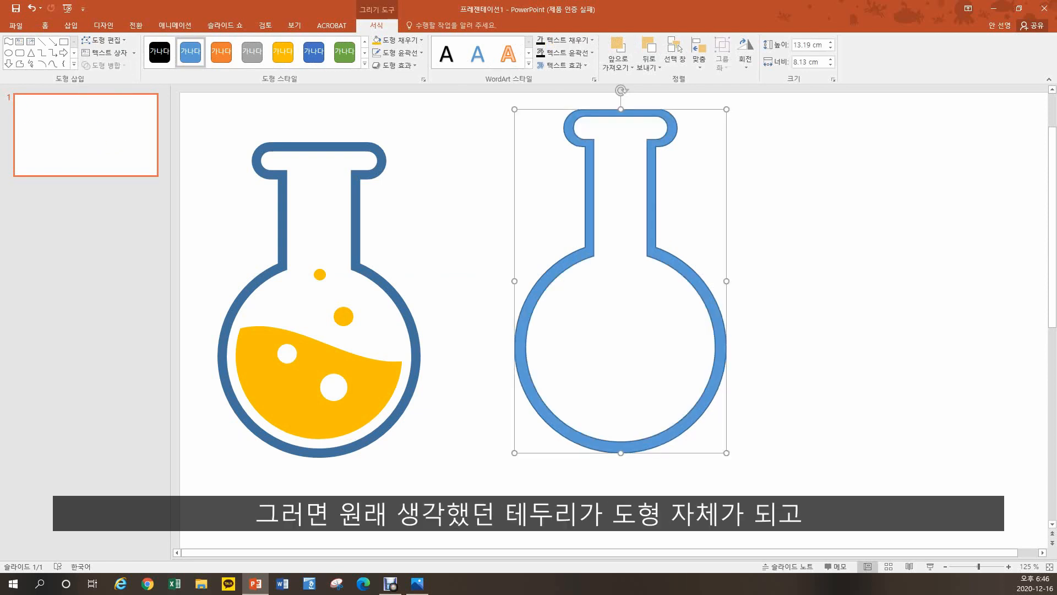
pyautogui.press('Escape')
pyautogui.moveTo(589, 221)
pyautogui.mouseDown()
pyautogui.moveTo(588, 246)
pyautogui.moveTo(588, 230)
pyautogui.mouseUp()
pyautogui.press('Escape')
# Step: Ungroup the first flask, copy its liquid and bubbles into the new flask and recolour the new outline green
pyautogui.click(358, 380)
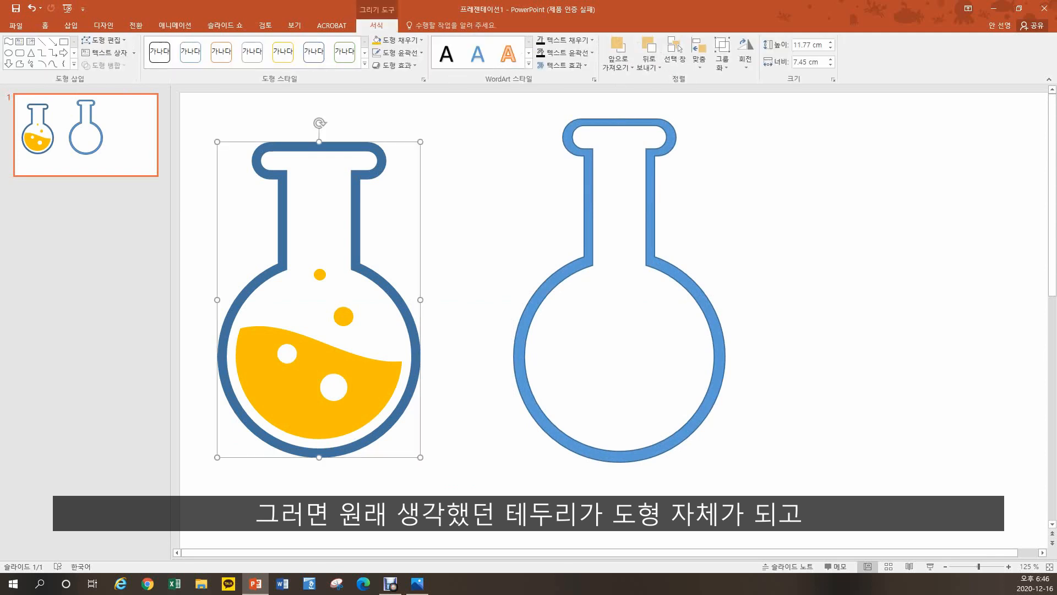
pyautogui.hotkey('ctrl', 'shift', 'g')
pyautogui.press('Escape')
pyautogui.click(358, 380)
pyautogui.keyDown('shift'); pyautogui.click(343, 317); pyautogui.keyUp('shift')
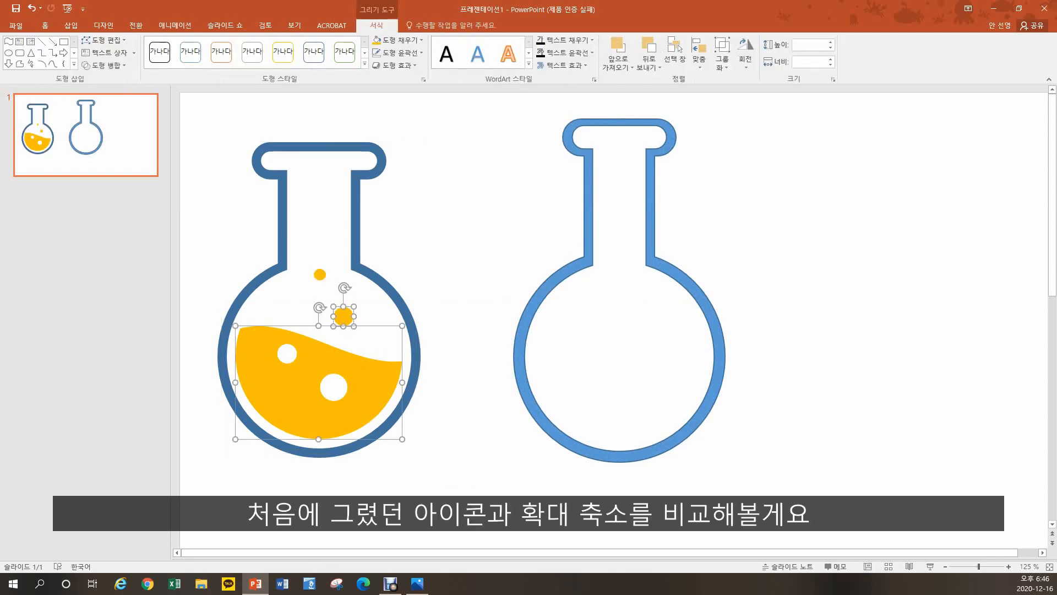
pyautogui.moveTo(320, 274); pyautogui.dragTo(620, 278)
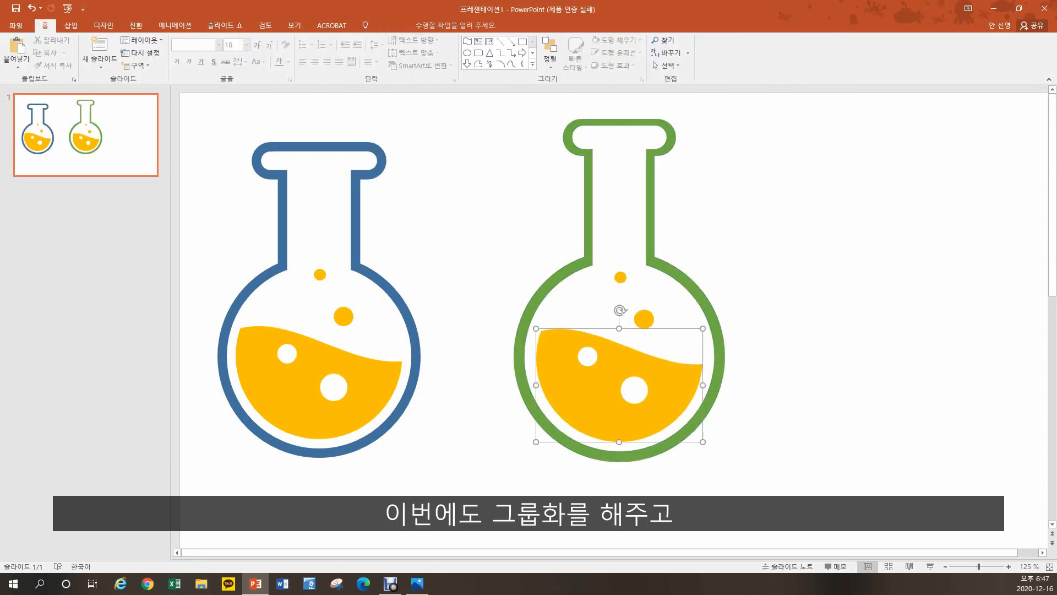
# Step: Group the green outline with its liquid and bubbles as one flask icon
pyautogui.hotkey('ctrl', 'g')
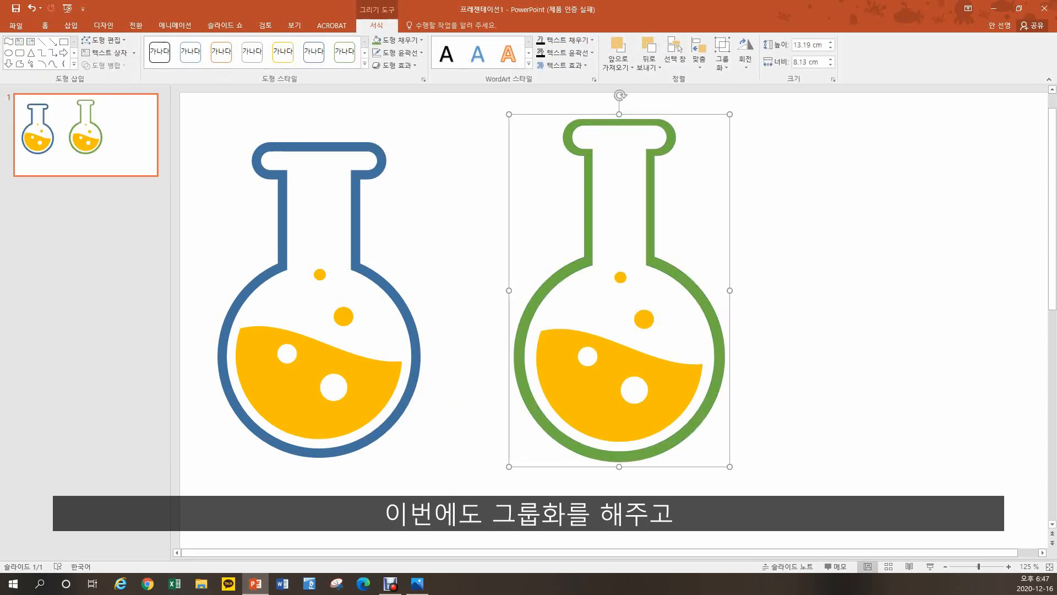
pyautogui.press('Escape')
pyautogui.click(620, 413)
# Step: Try shrinking the green flask to about 2.8 × 1.72 cm, inspect it up close and undo the resize
pyautogui.moveTo(730, 466); pyautogui.dragTo(563, 196)
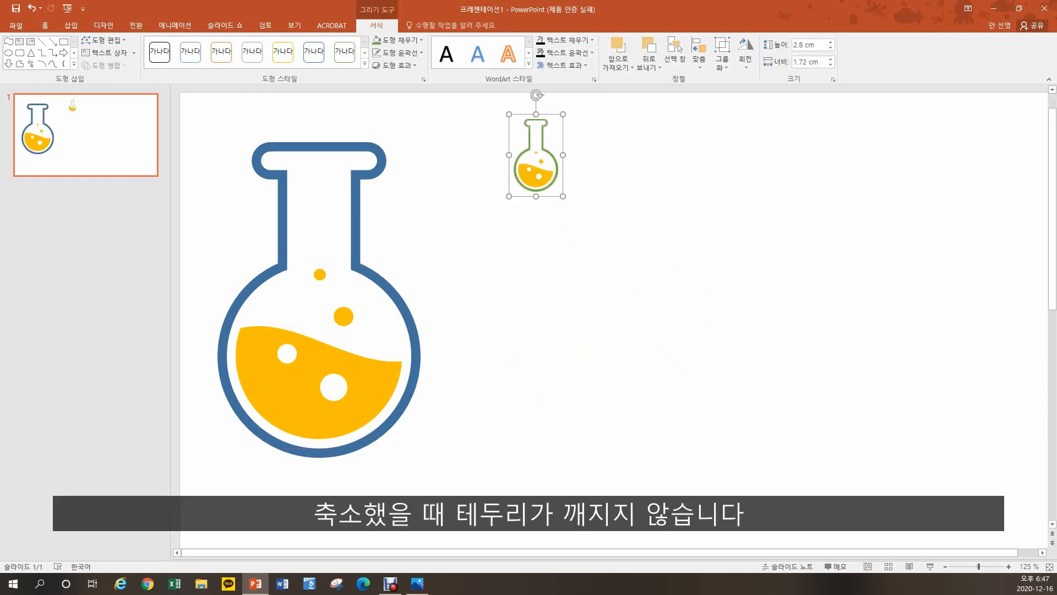
pyautogui.scroll(5, 614, 320)
pyautogui.scroll(-5, 614, 320)
pyautogui.hotkey('ctrl', 'z')
pyautogui.hotkey('ctrl', 'z')
pyautogui.hotkey('ctrl', 'z')
pyautogui.hotkey('ctrl', 'z')
pyautogui.hotkey('ctrl', 'z')
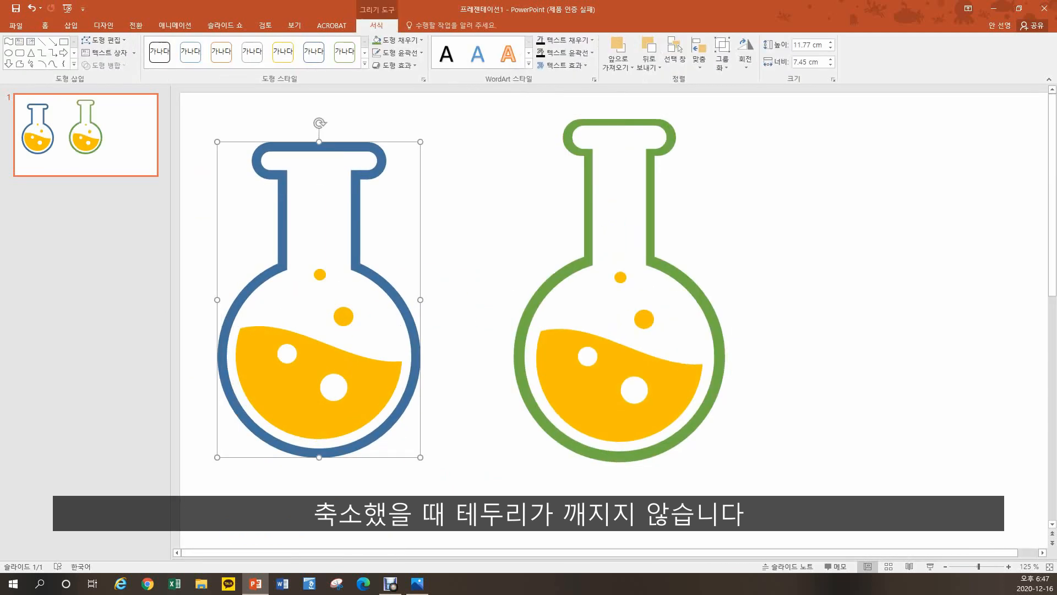
# Step: Shrink both flask icons, the green one to about 2.56 × 1.58 cm, and place them side by side to compare their outlines
pyautogui.moveTo(324, 385); pyautogui.dragTo(398, 376)
pyautogui.hotkey('ctrl', 'a')
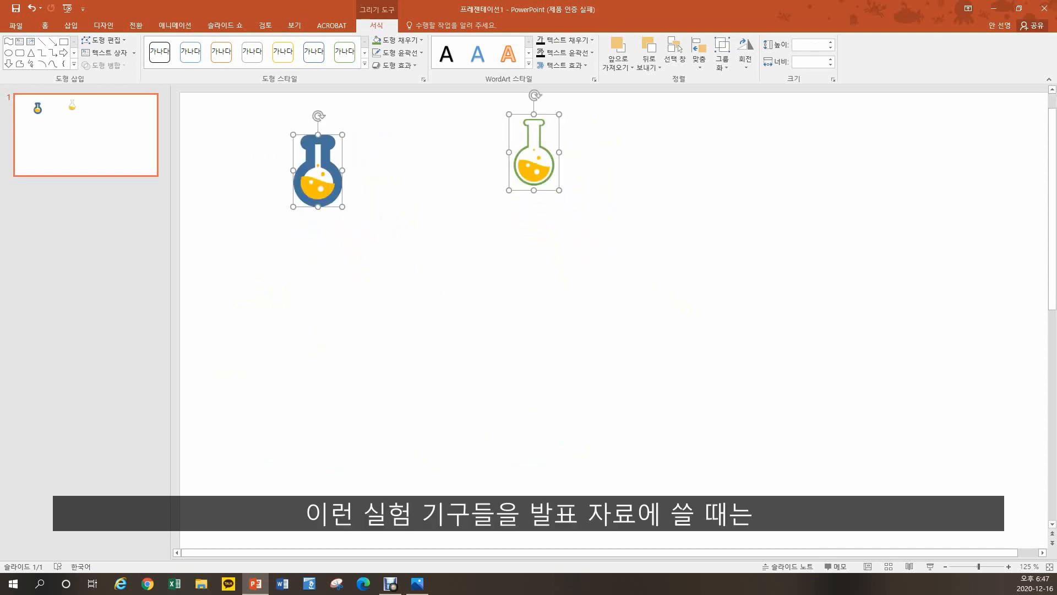
pyautogui.click(441, 248)
pyautogui.moveTo(534, 168); pyautogui.dragTo(378, 185)
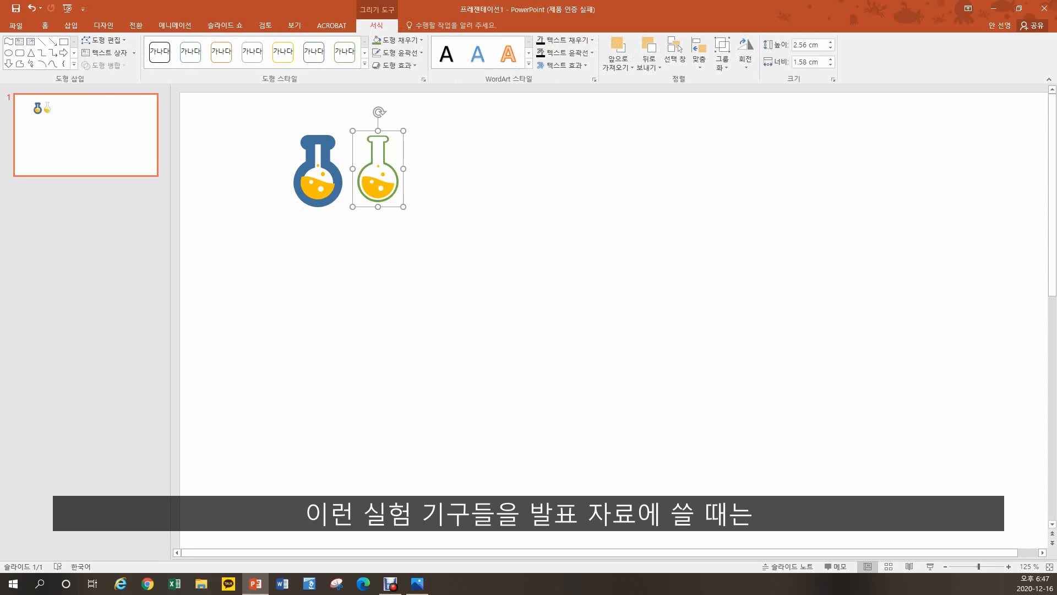
pyautogui.scroll(10, 378, 184)
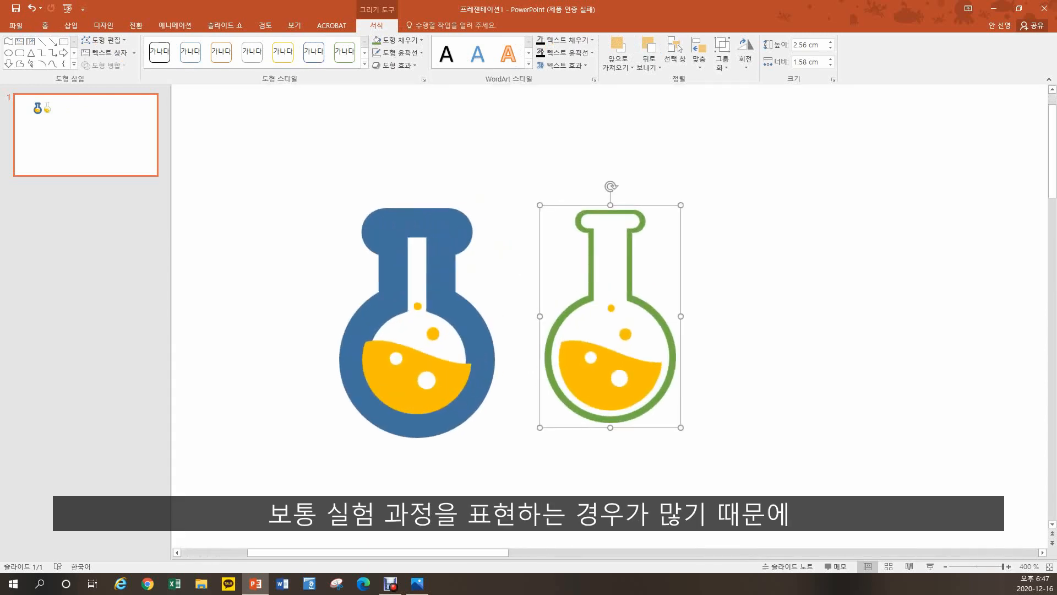
# Step: Add a text box reading "감사합니다 :)" beside the green flask
pyautogui.press('Escape')
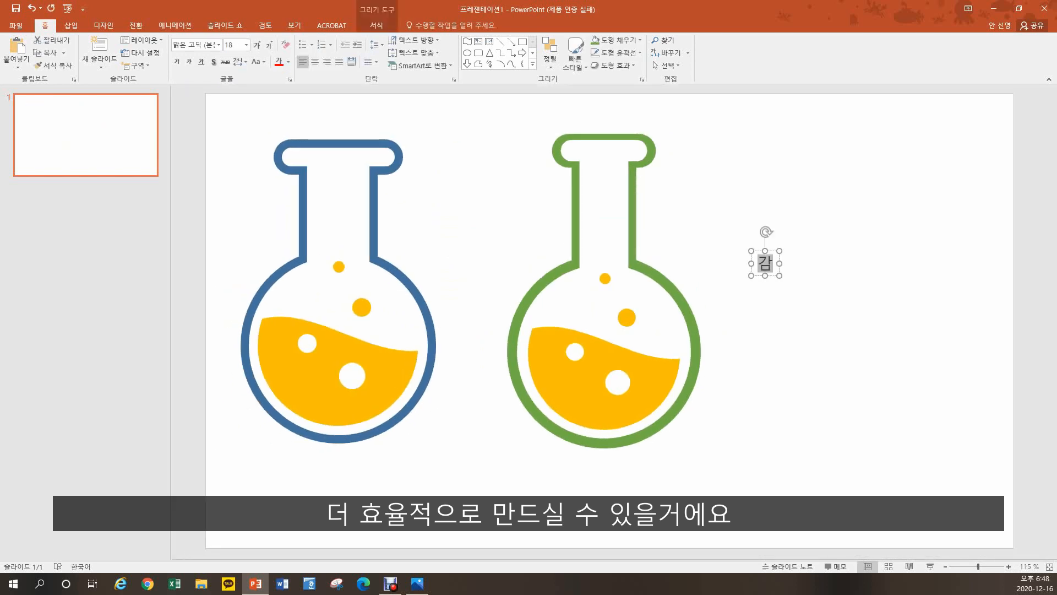
pyautogui.write('사합닏다 :)')
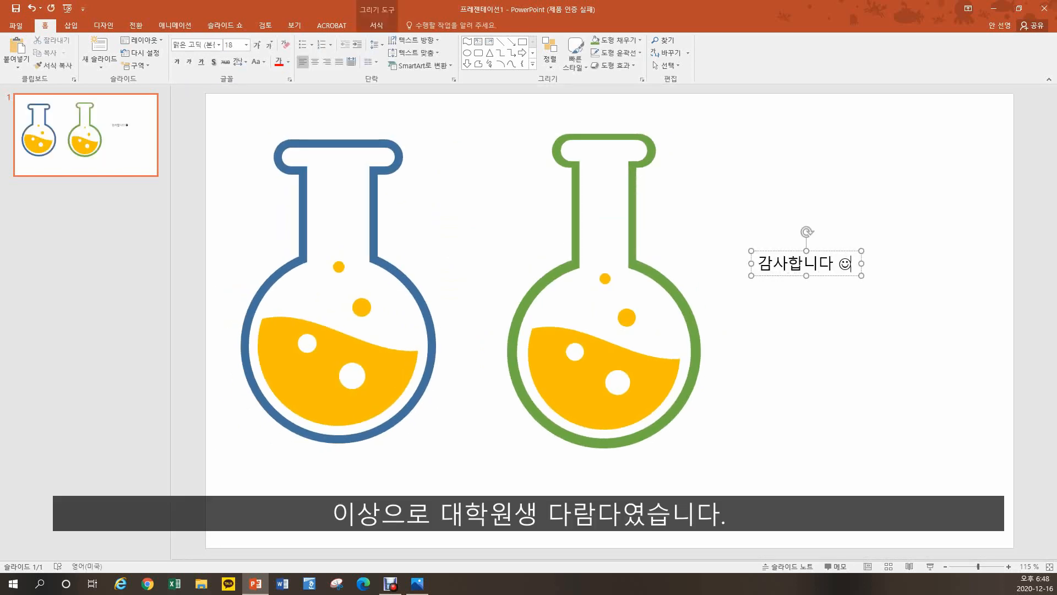